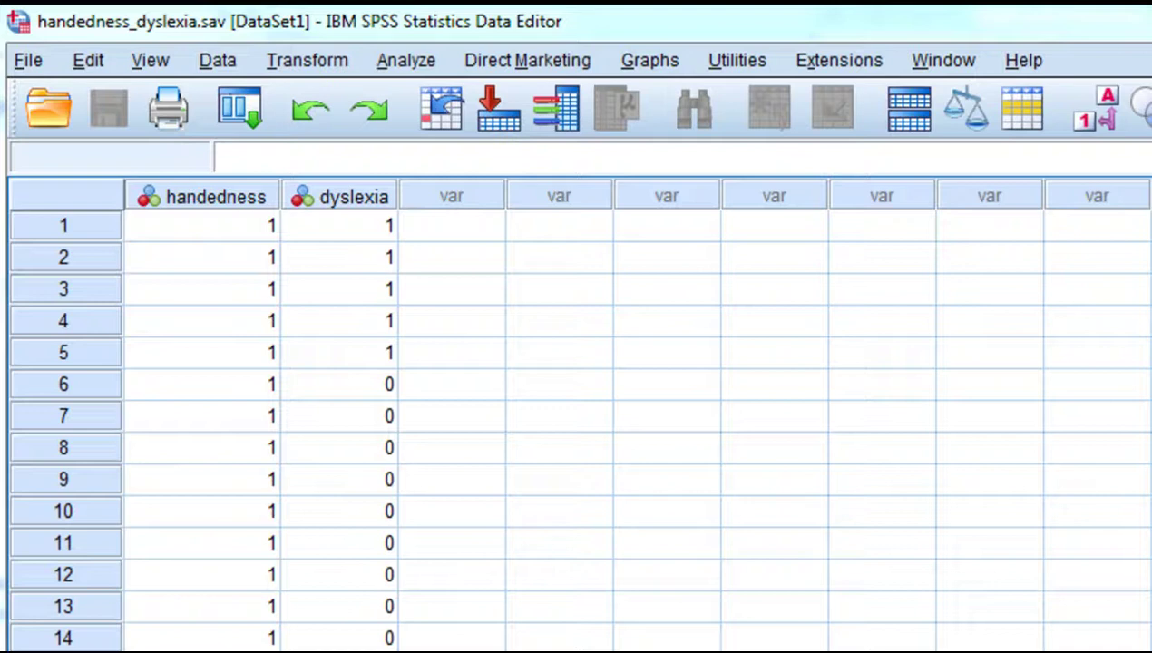
Inspect the handedness and dyslexia columns and their first values in the Data Editor
left_click(182, 200)
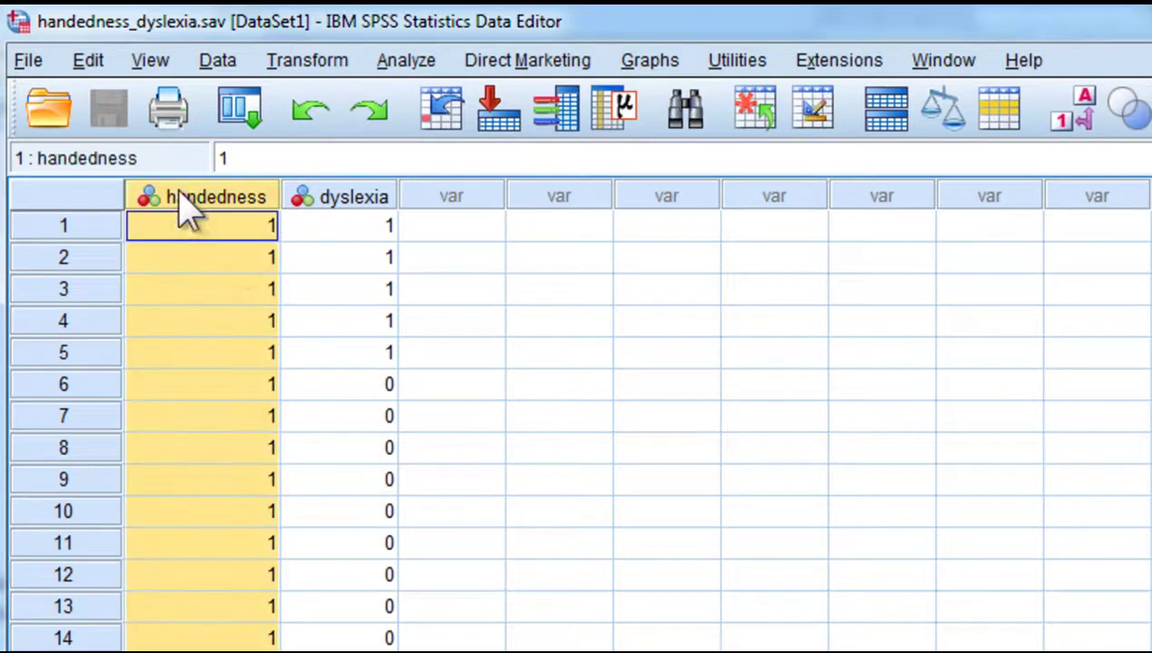
left_click(367, 198)
left_click(445, 201)
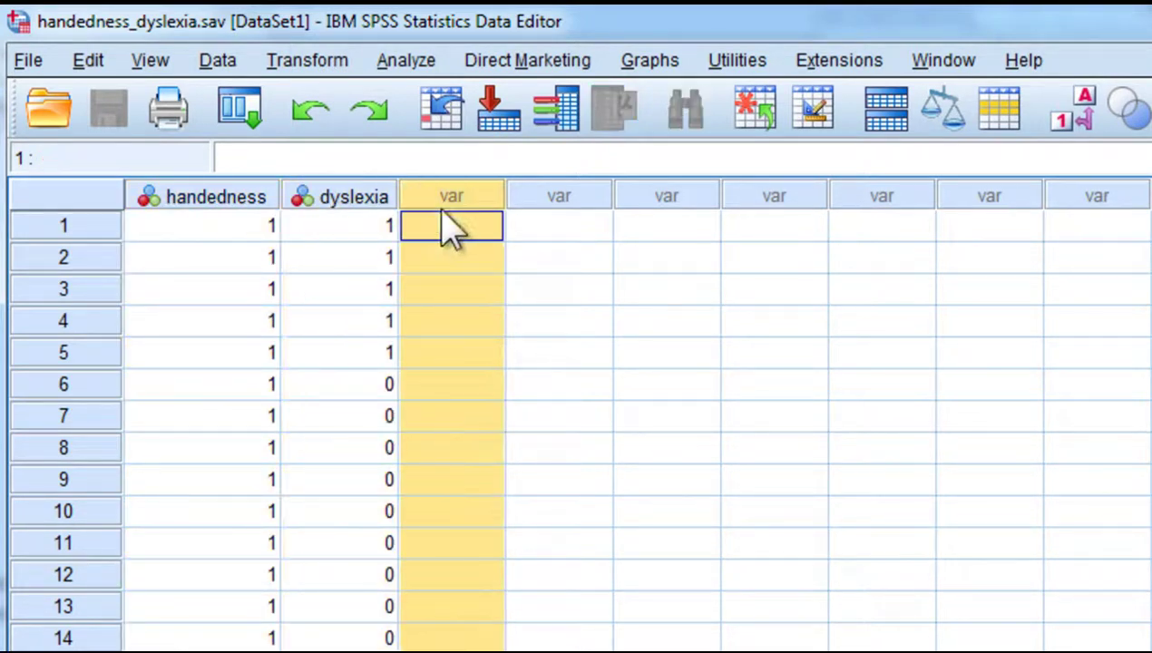
left_click(337, 232)
left_click(257, 201)
left_click(290, 201, "shift")
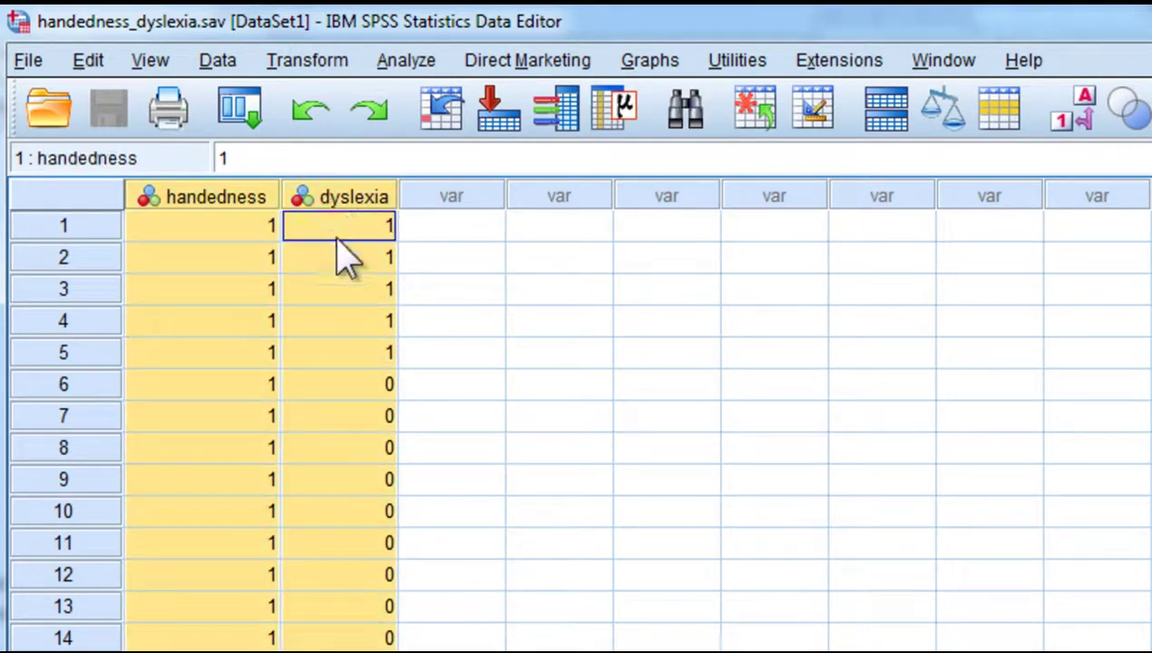
left_click(337, 234)
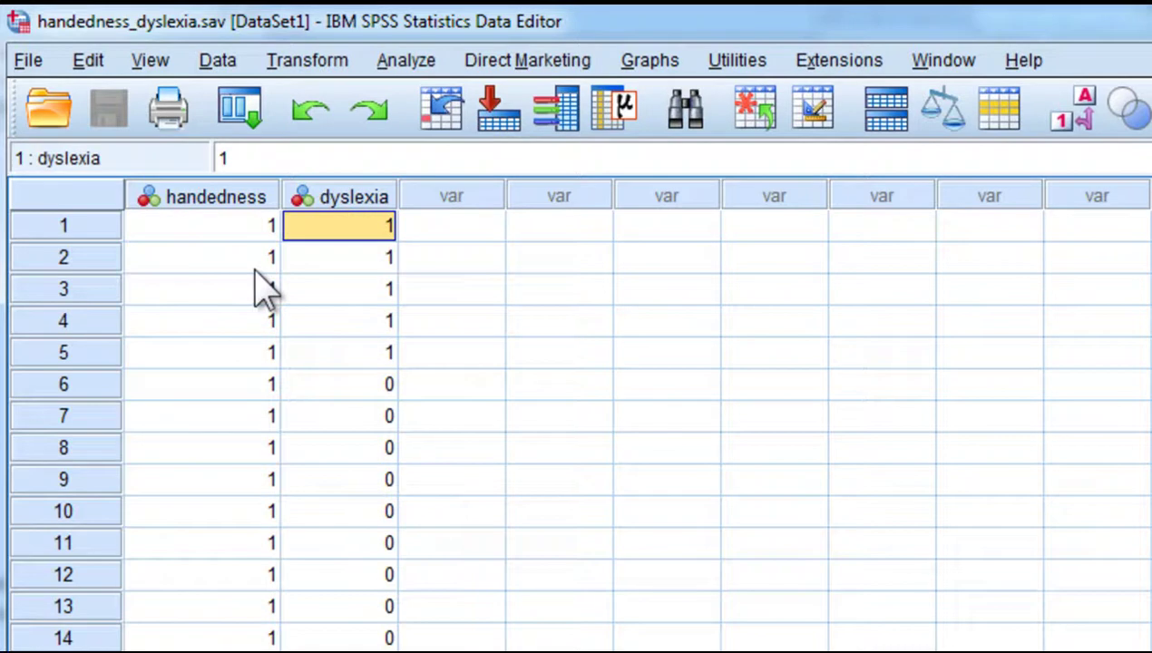
left_click(244, 238)
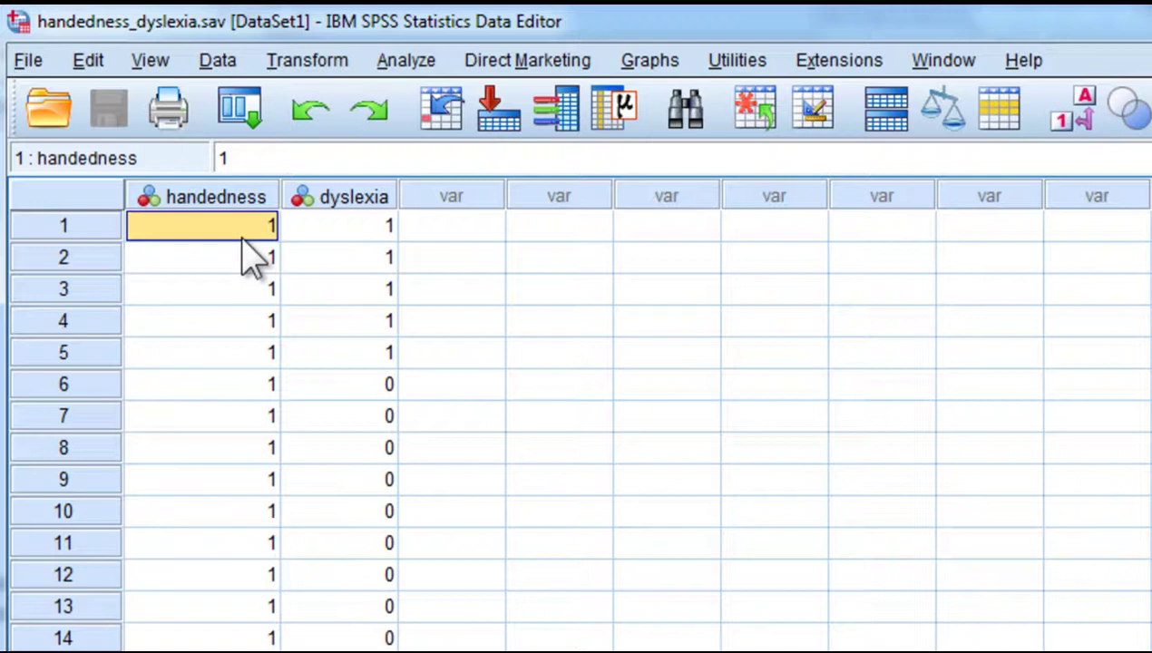
left_click(352, 241)
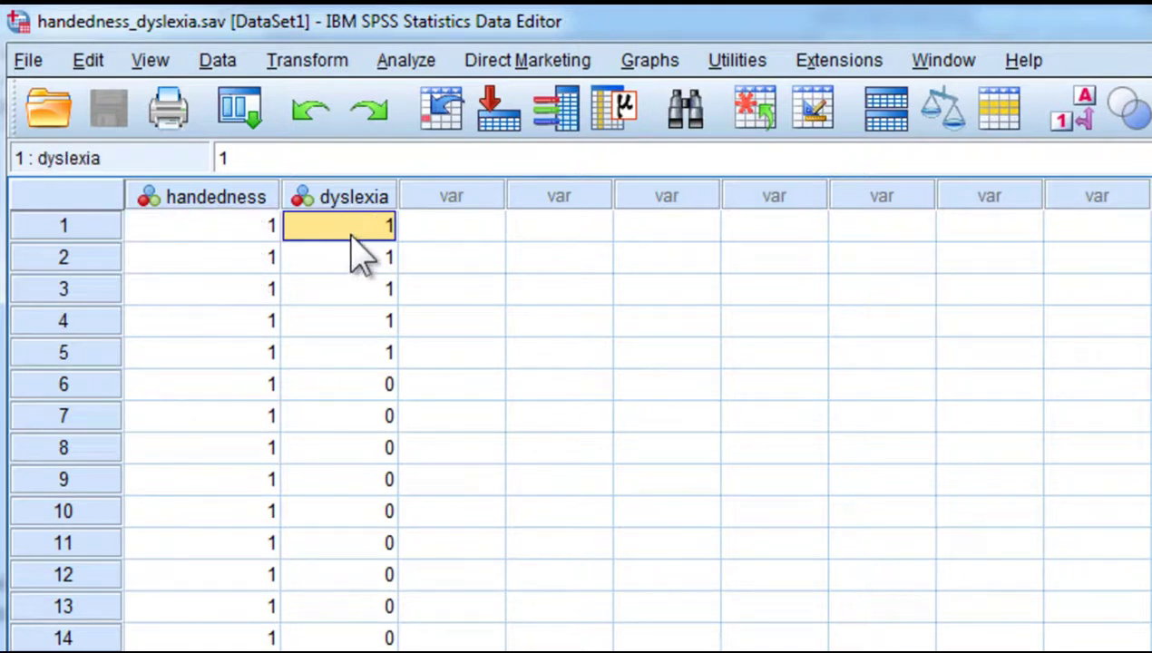
Open Crosstabs and place handedness in Row(s) and dyslexia in Column(s)
left_click(413, 61)
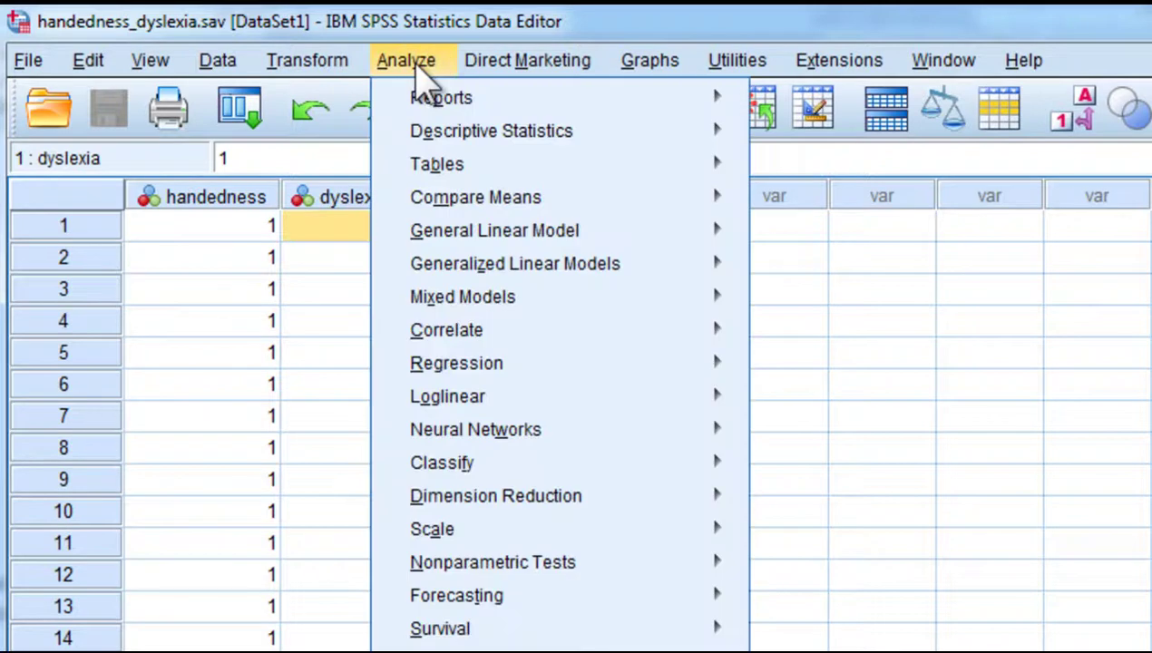
mouse_move(527, 145)
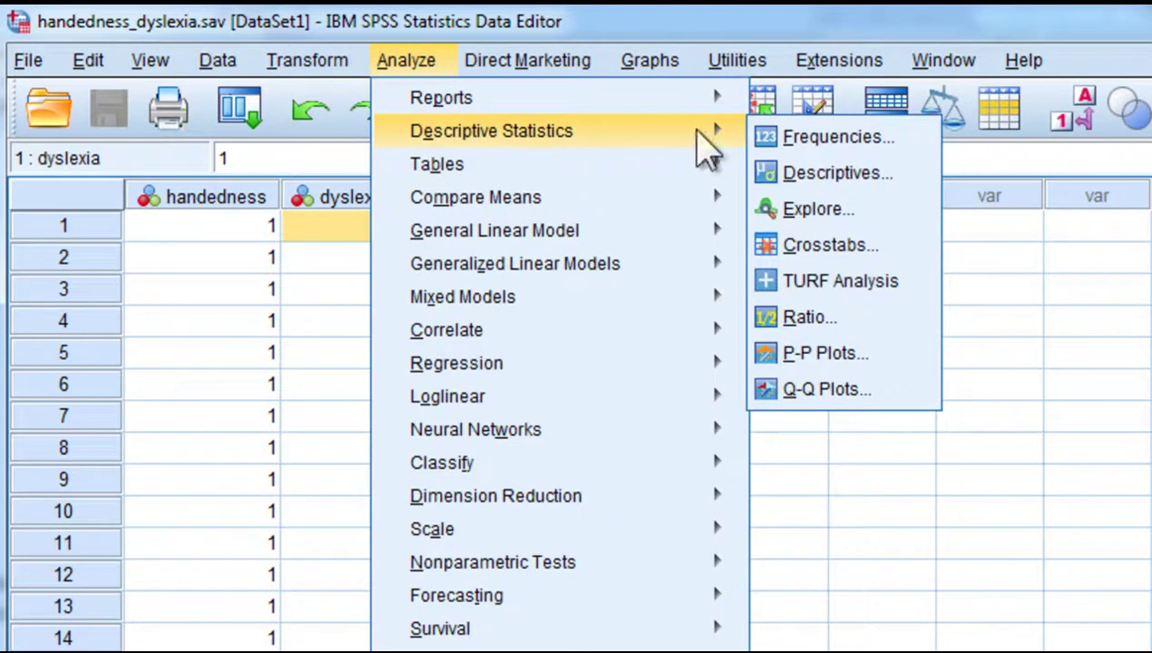
left_click(827, 245)
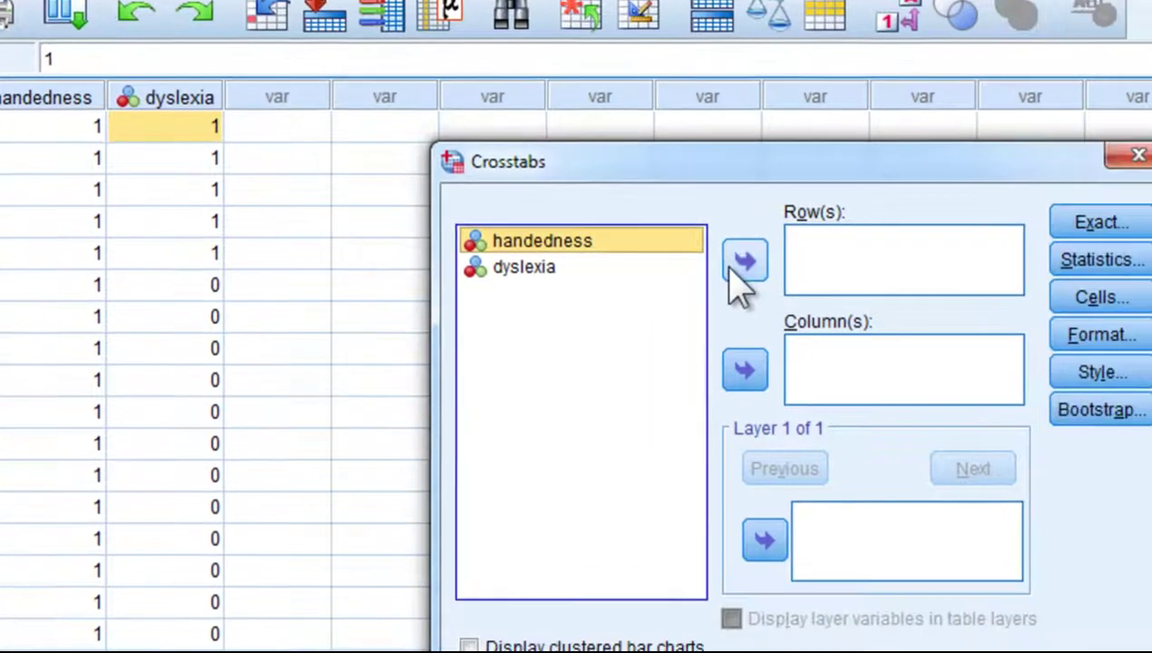
left_click(742, 263)
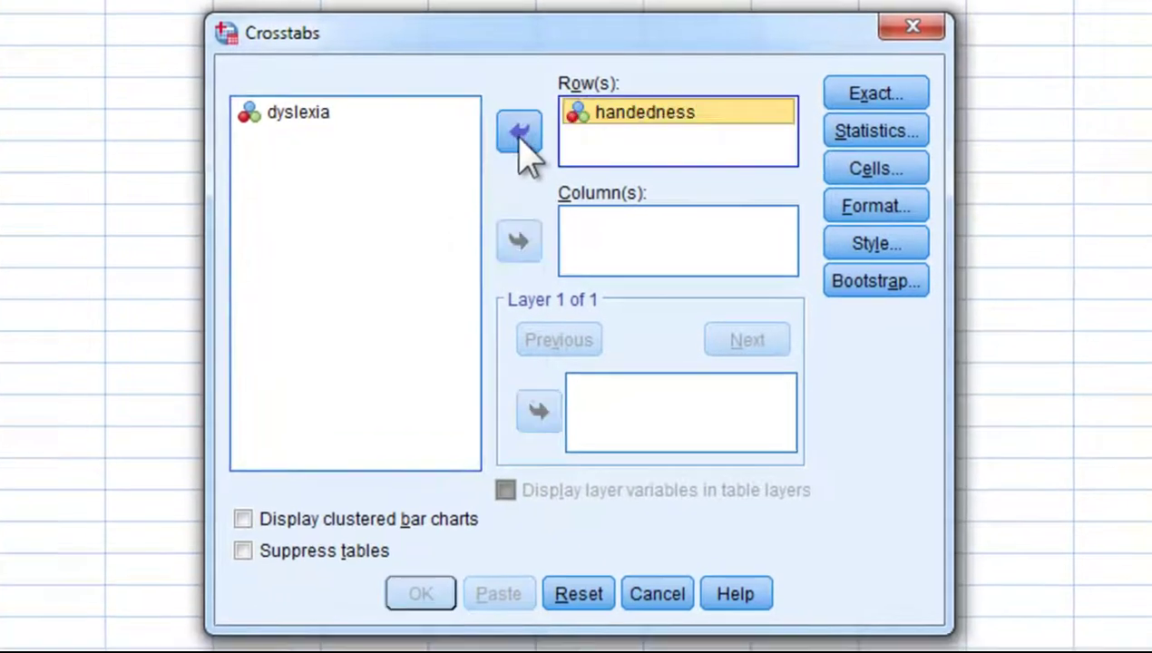
left_click(673, 238)
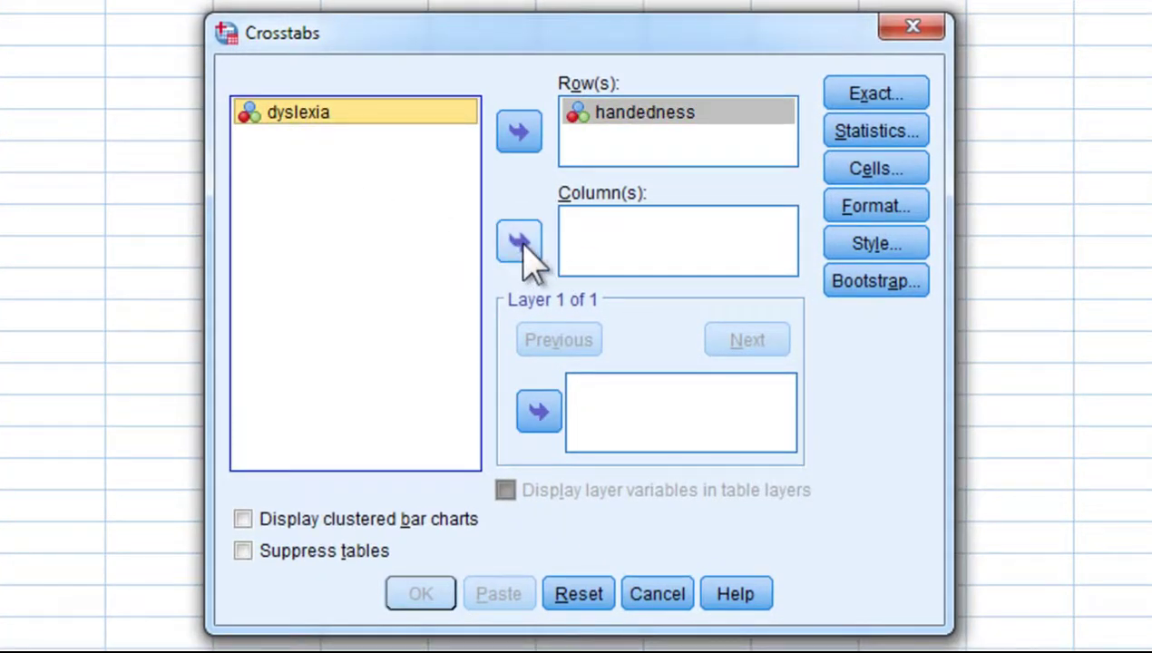
left_click(523, 243)
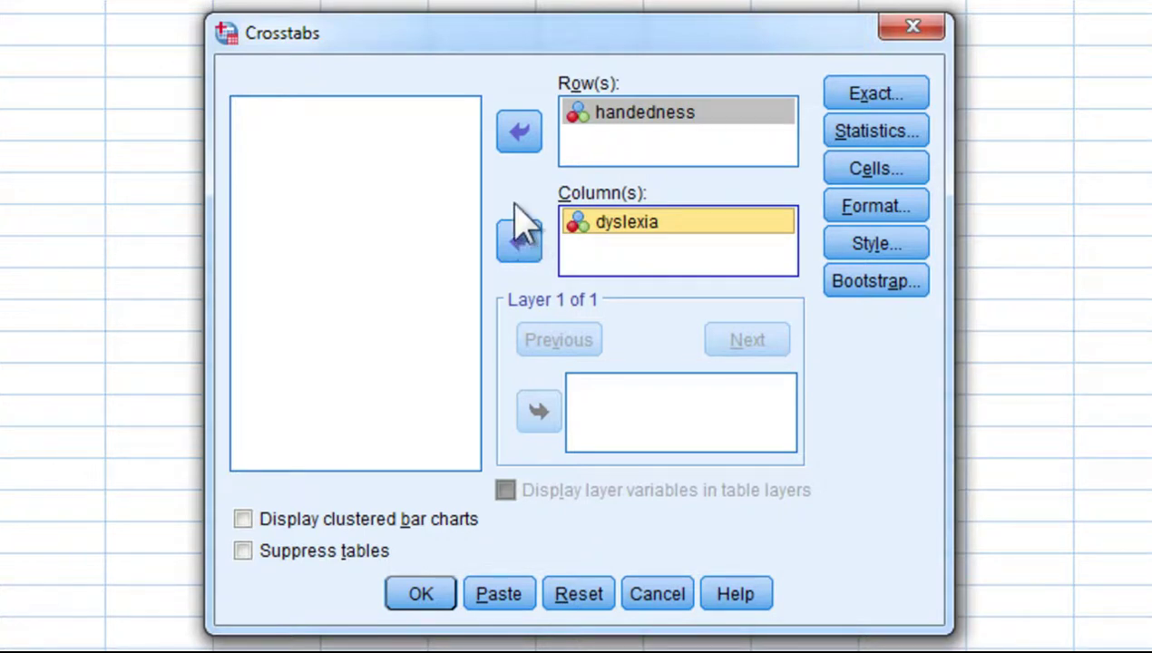
Tick Chi-square in the Crosstabs Statistics options and confirm
left_click(877, 138)
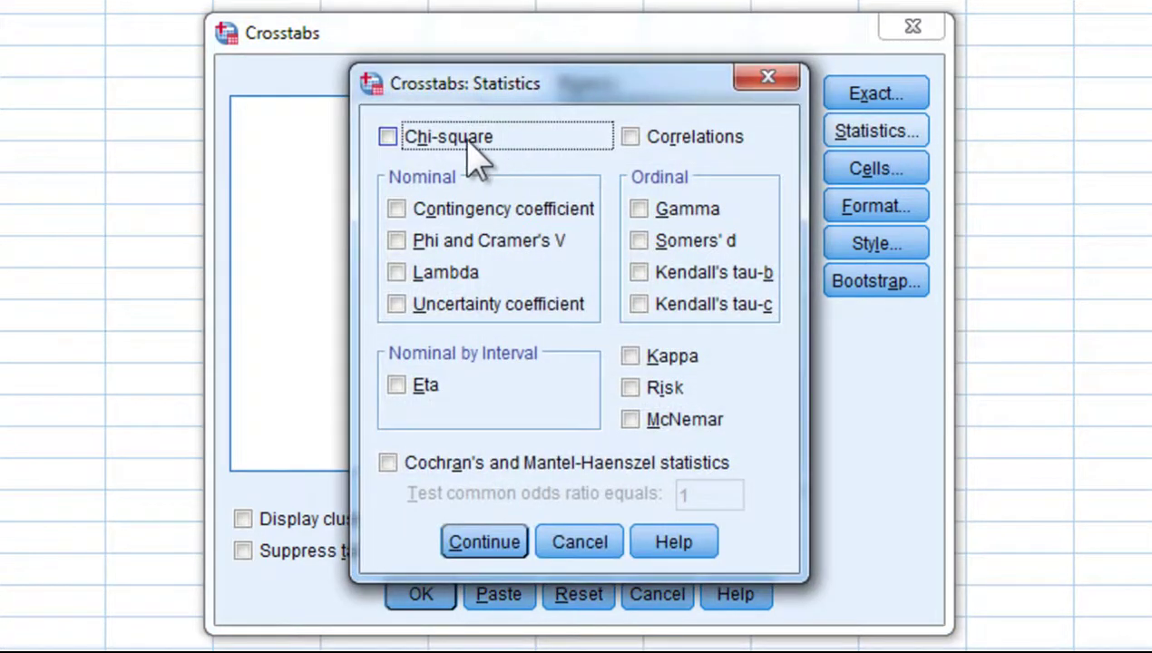
left_click(475, 163)
left_click(472, 549)
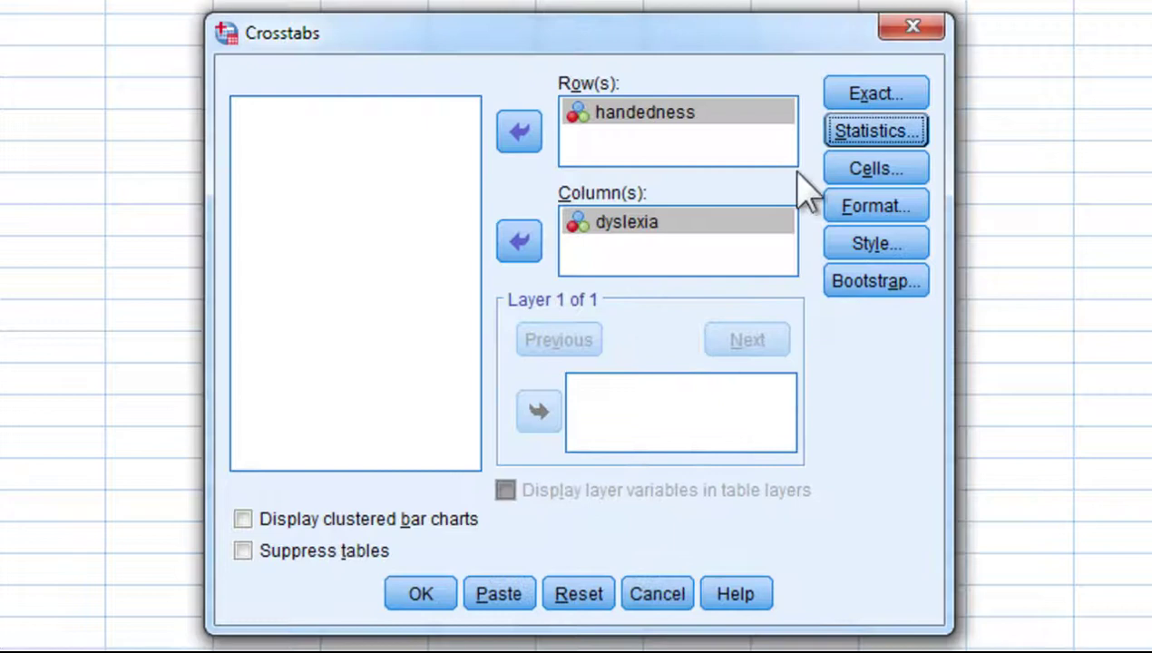
Turn on Expected counts and Row percentages in the Crosstabs Cells options
left_click(846, 169)
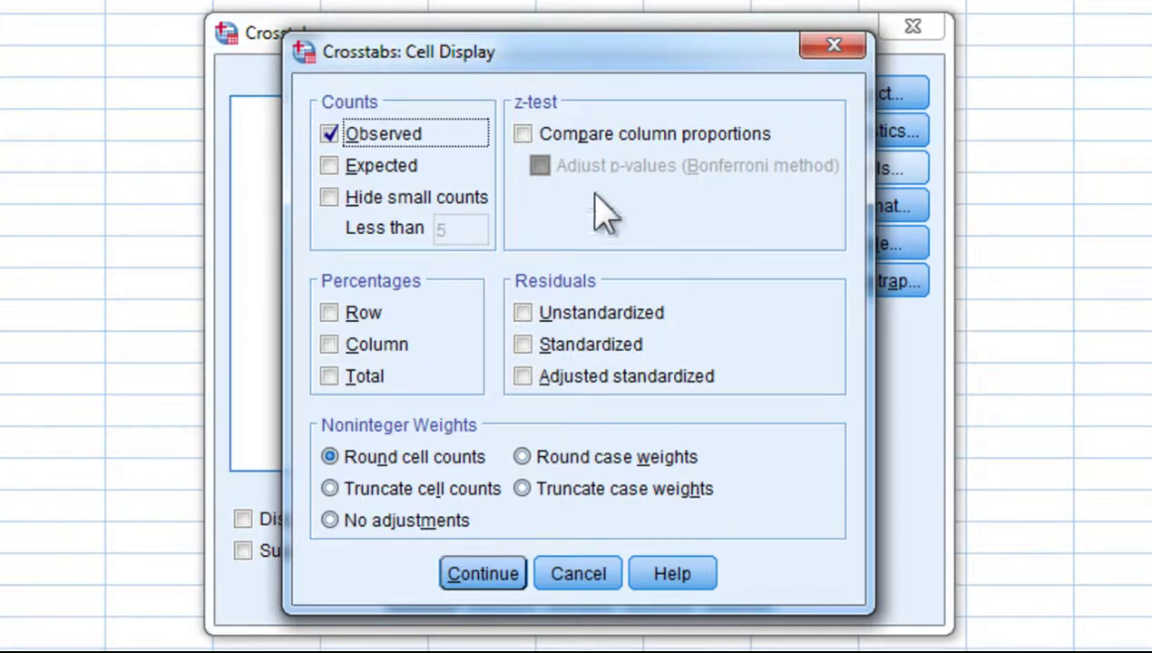
left_click(385, 179)
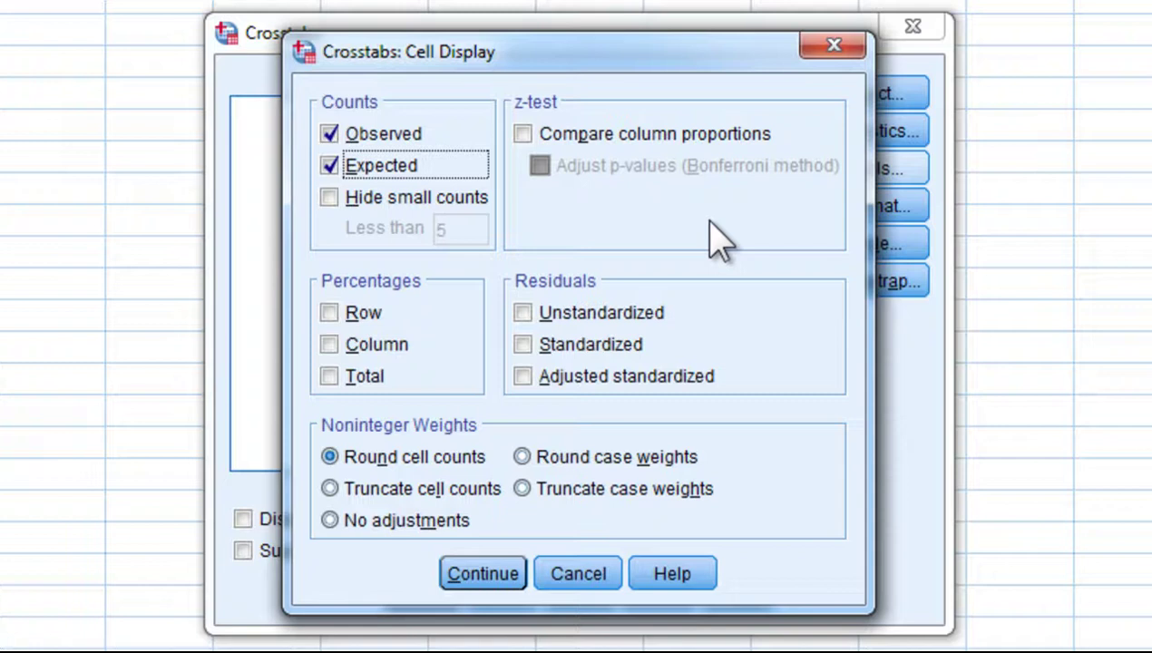
left_click(367, 315)
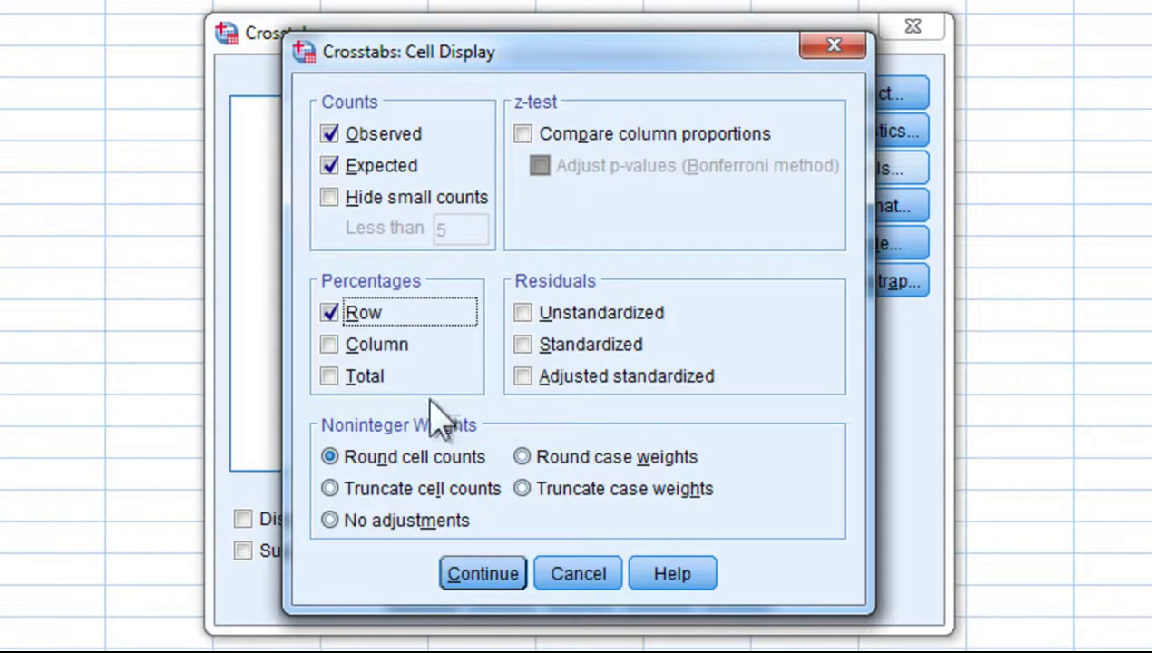
left_click(477, 575)
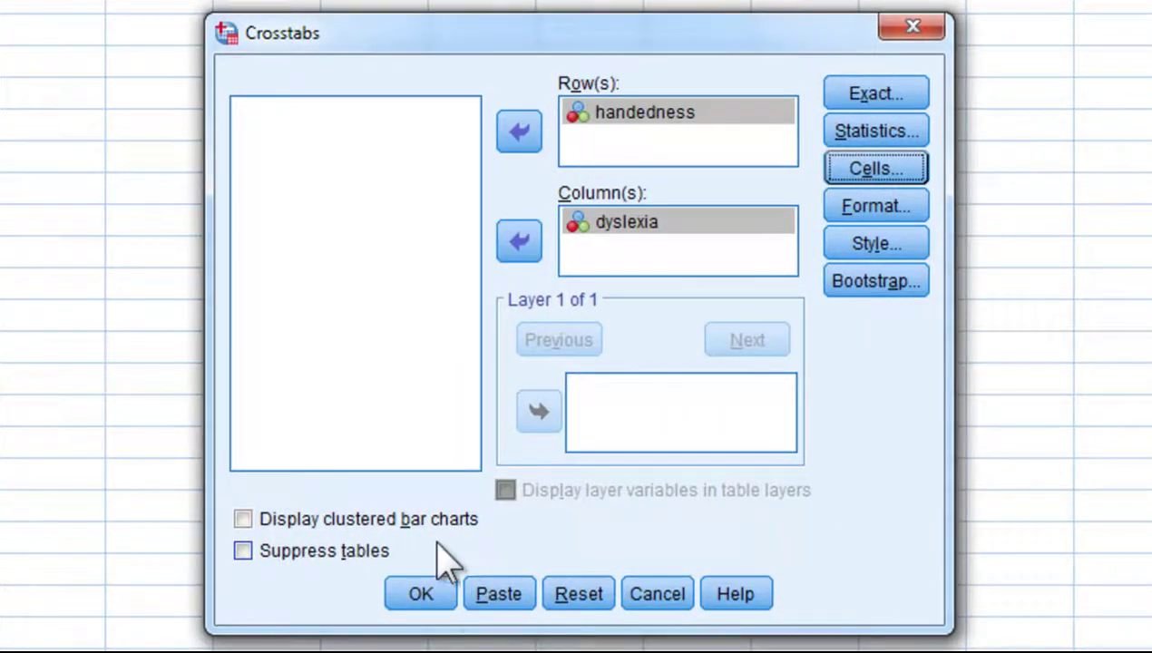
Run the Crosstabs analysis and scroll the output to the handedness × dyslexia table
left_click(432, 596)
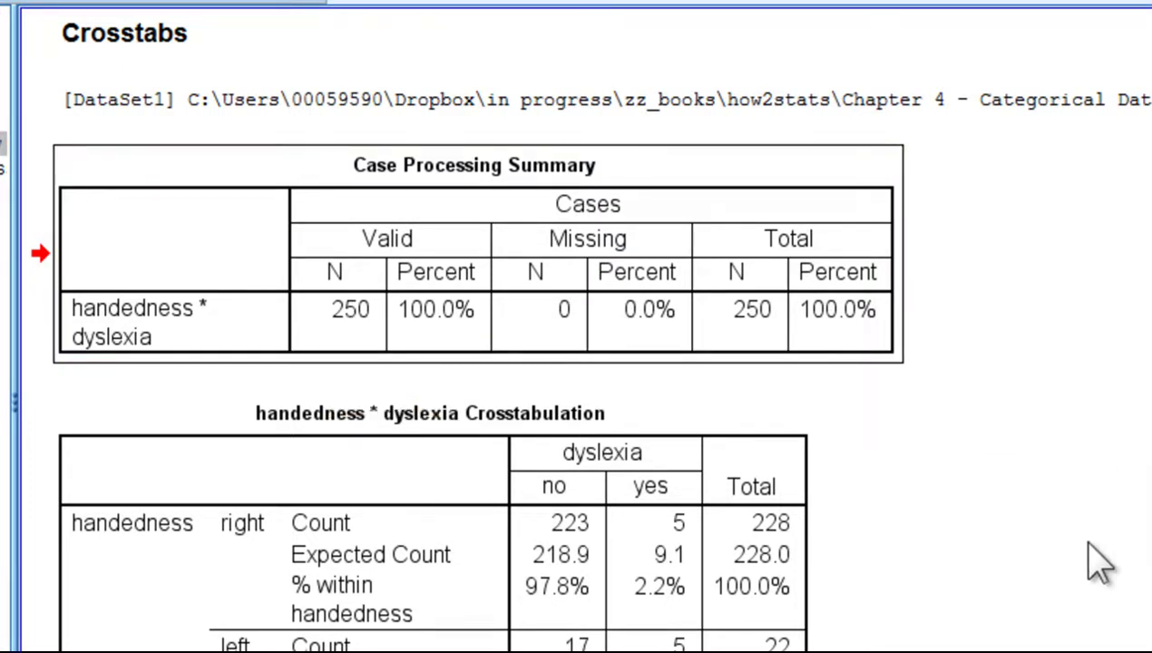
scroll(1092, 562, "down", 3)
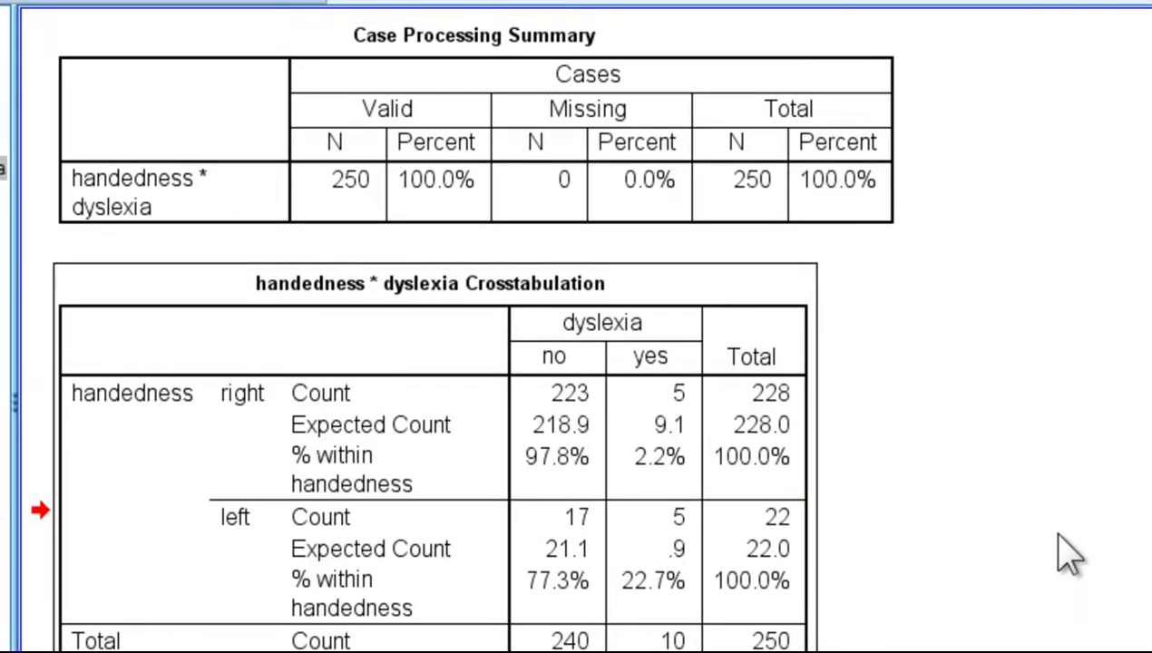
scroll(1065, 555, "down", 3)
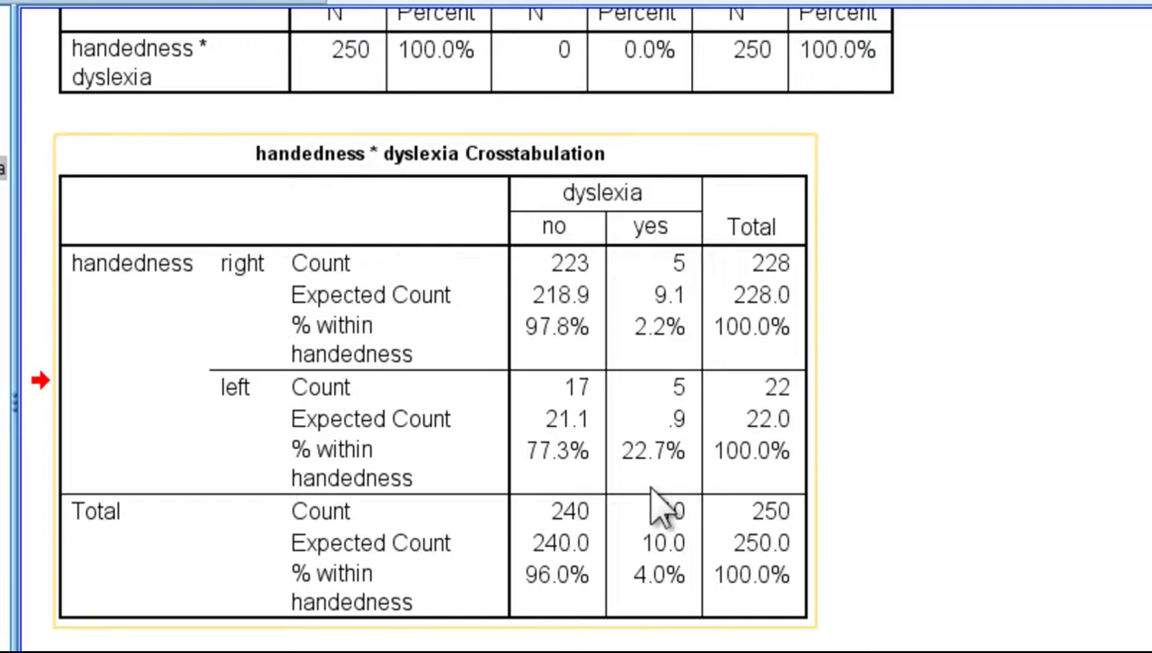
Drag the crosstab's label column wider so '% within handedness' fits on one line
left_click(482, 332)
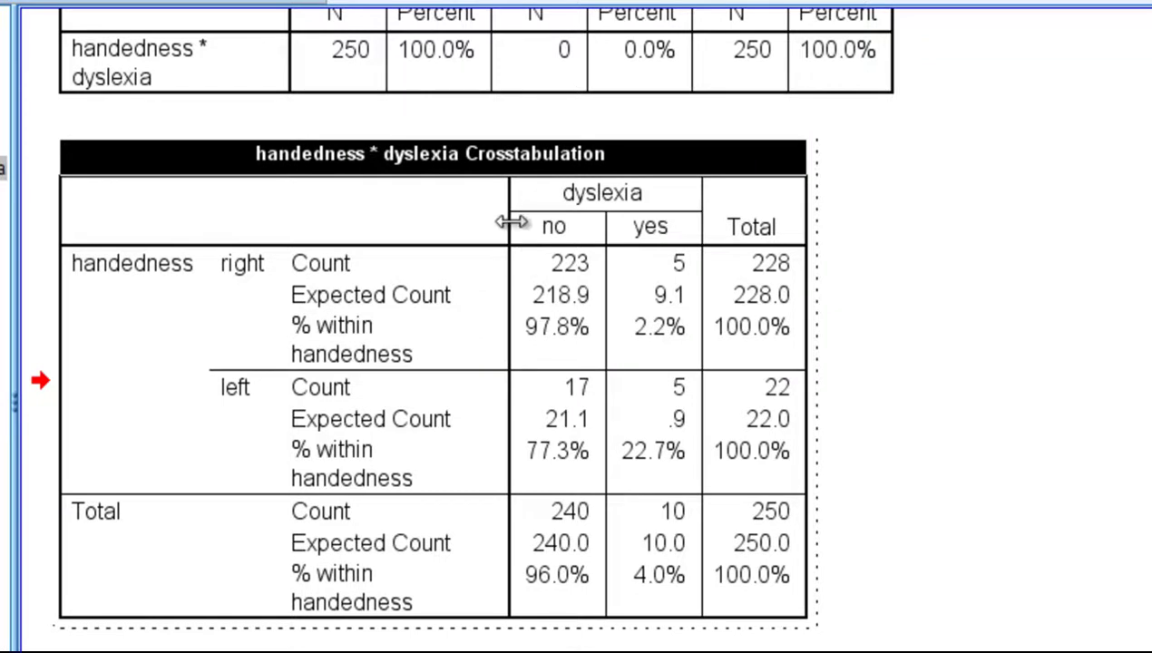
left_click_drag(510, 226, 575, 222)
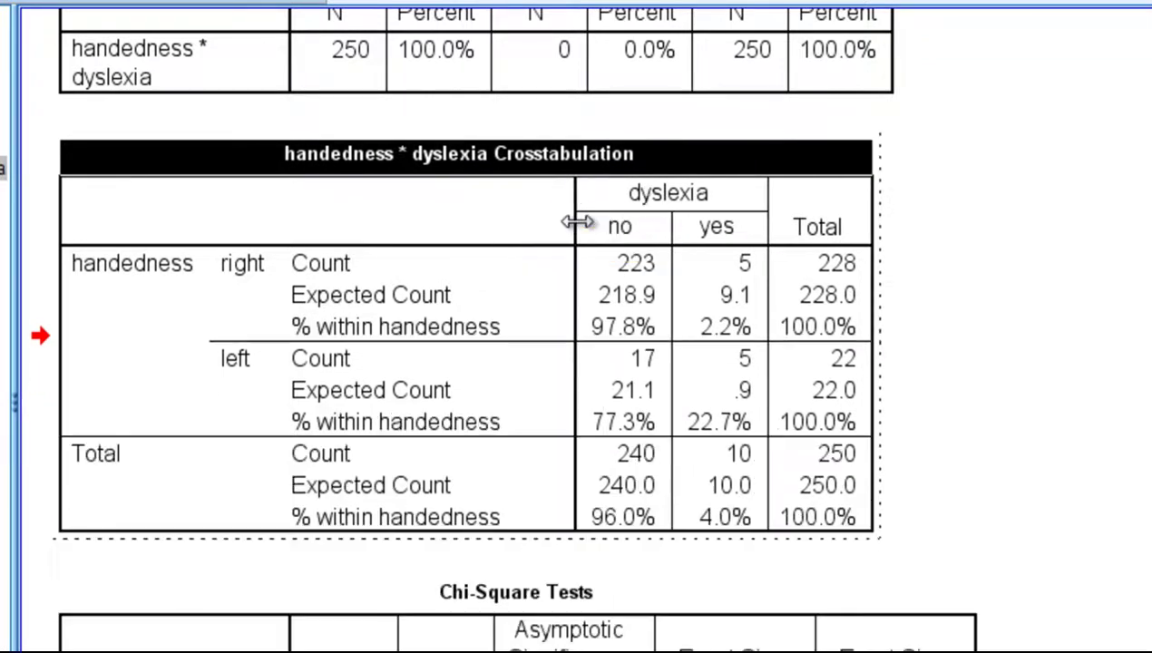
left_click(1102, 422)
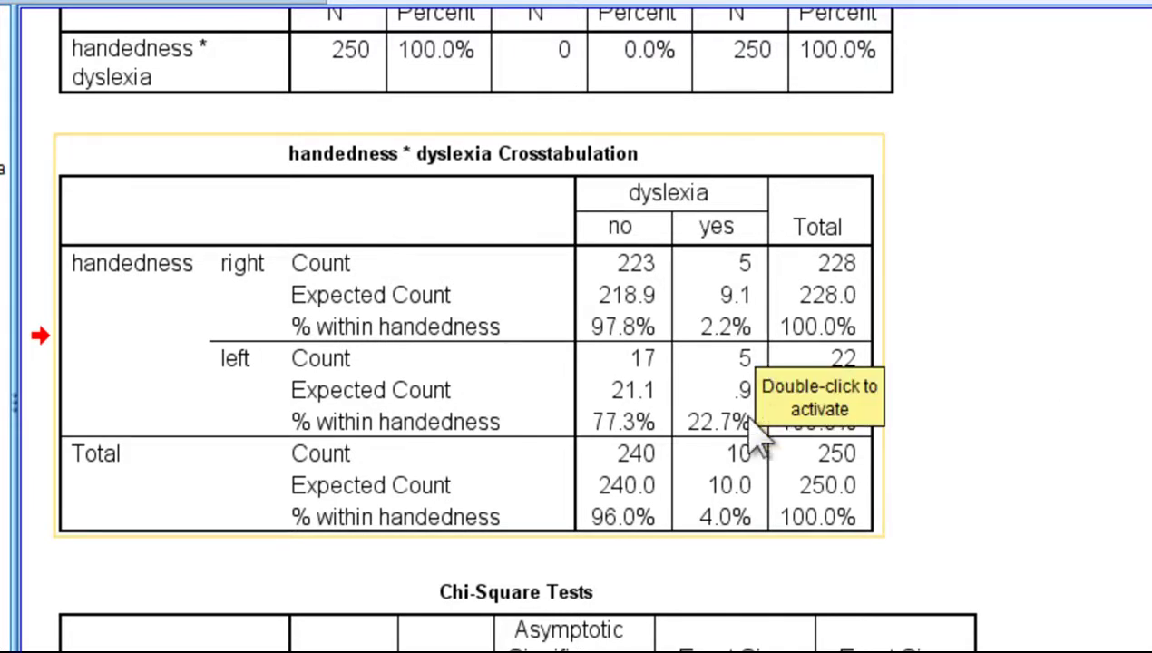
Scroll to the Chi-Square Tests table and widen its first column so test names fit on one line
left_click(969, 533)
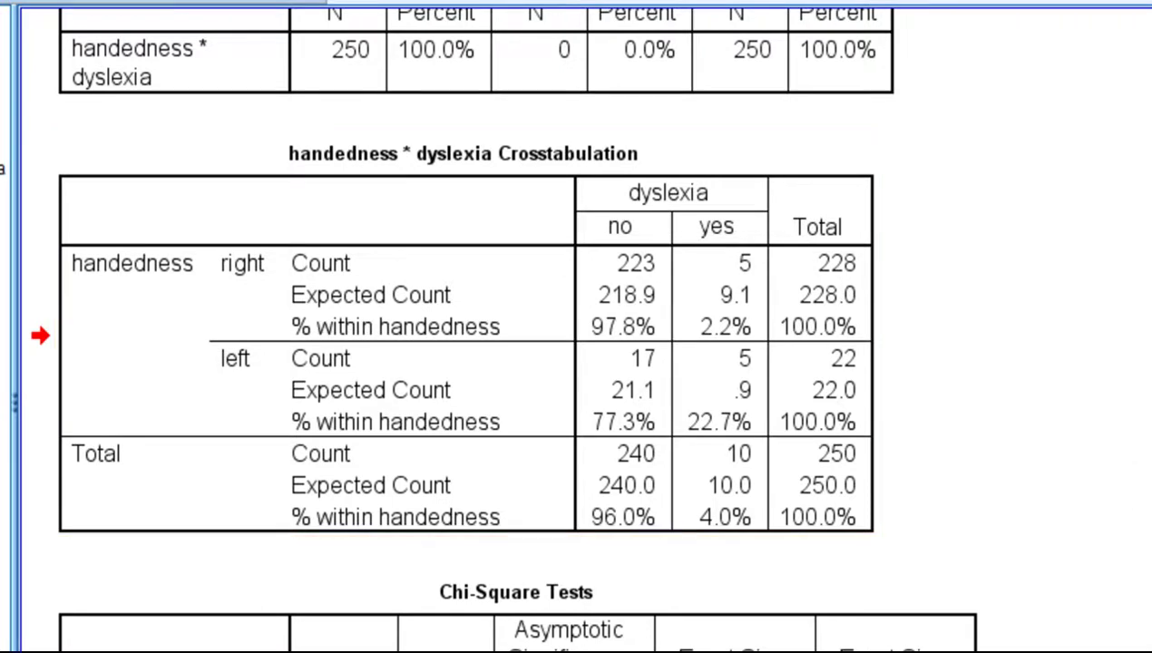
scroll(508, 363, "down", 3)
scroll(218, 548, "down", 2)
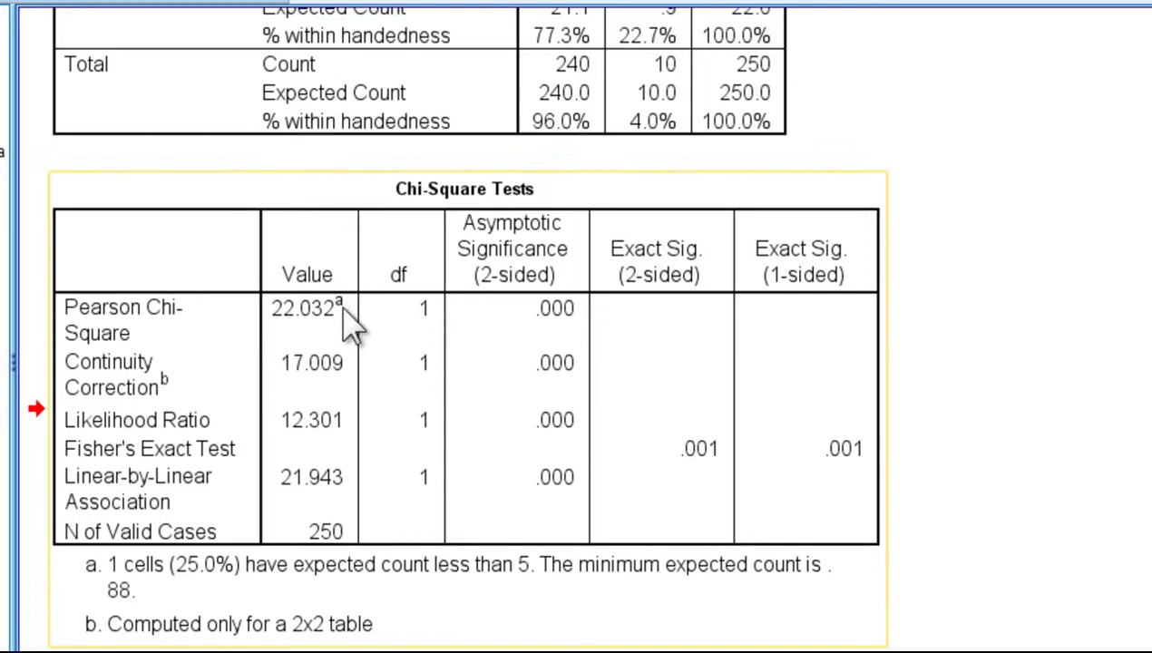
left_click(191, 334)
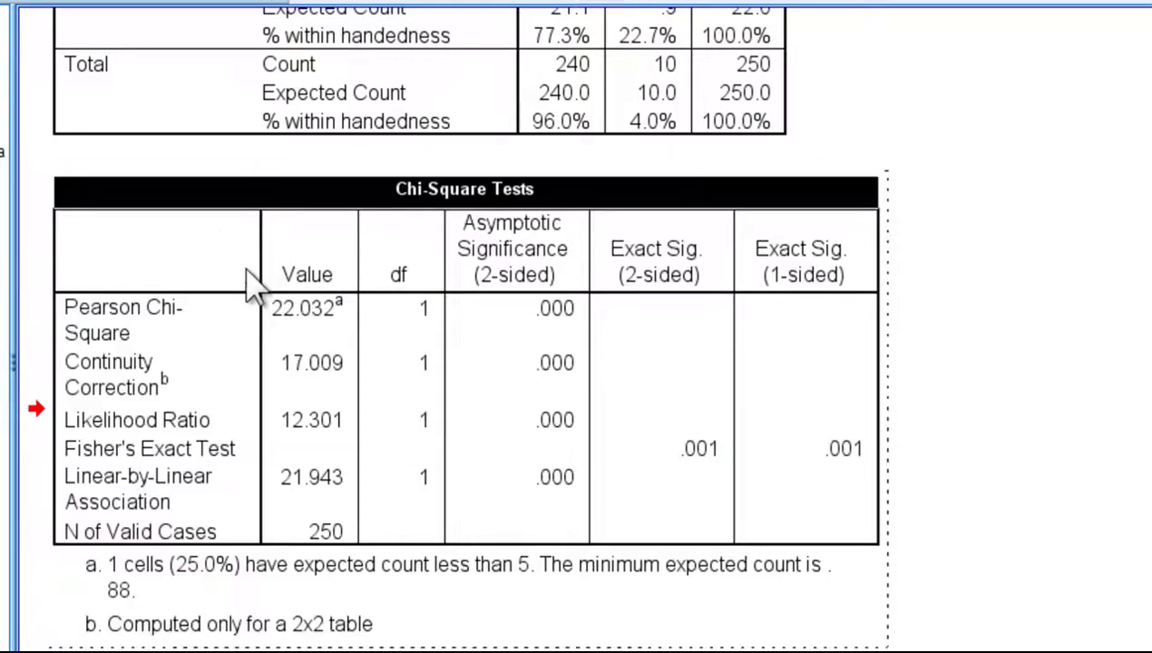
left_click_drag(257, 226, 297, 256)
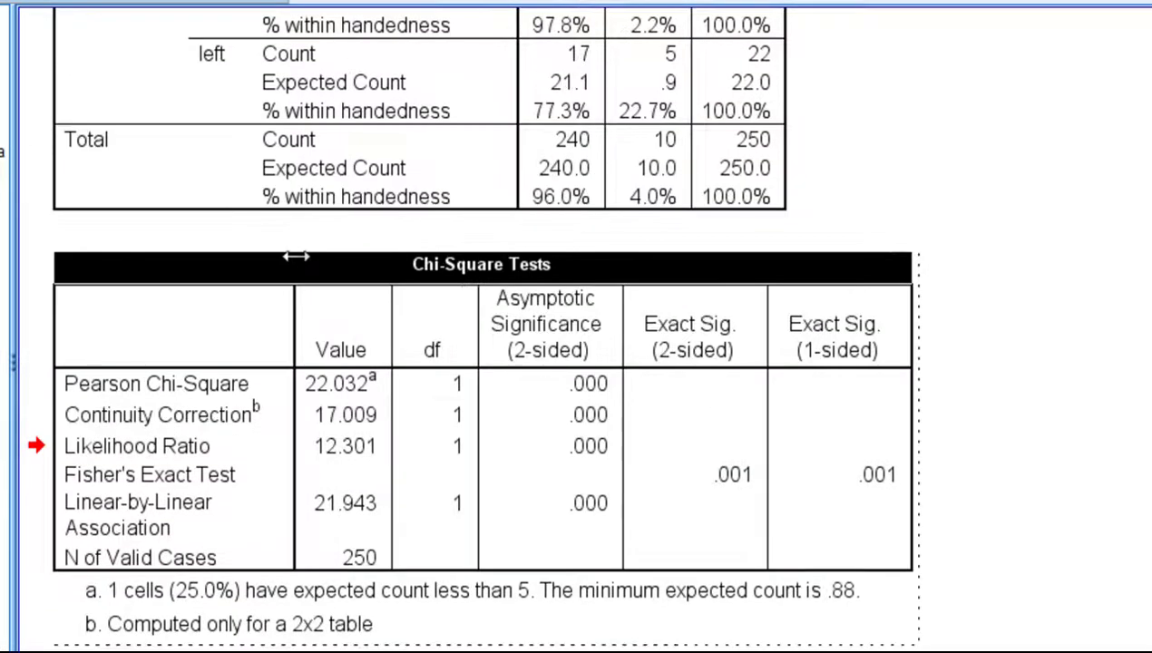
left_click(1013, 437)
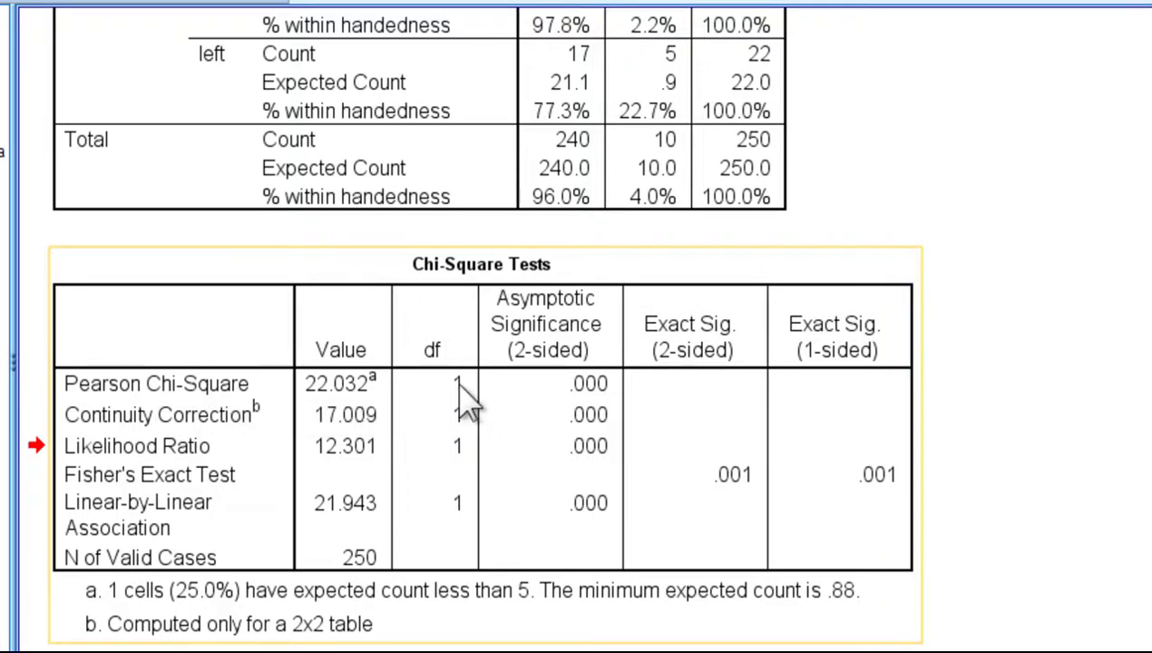
Format the Pearson Chi-Square significance cell with 12 decimals so it reads .000002682
double_click(574, 396)
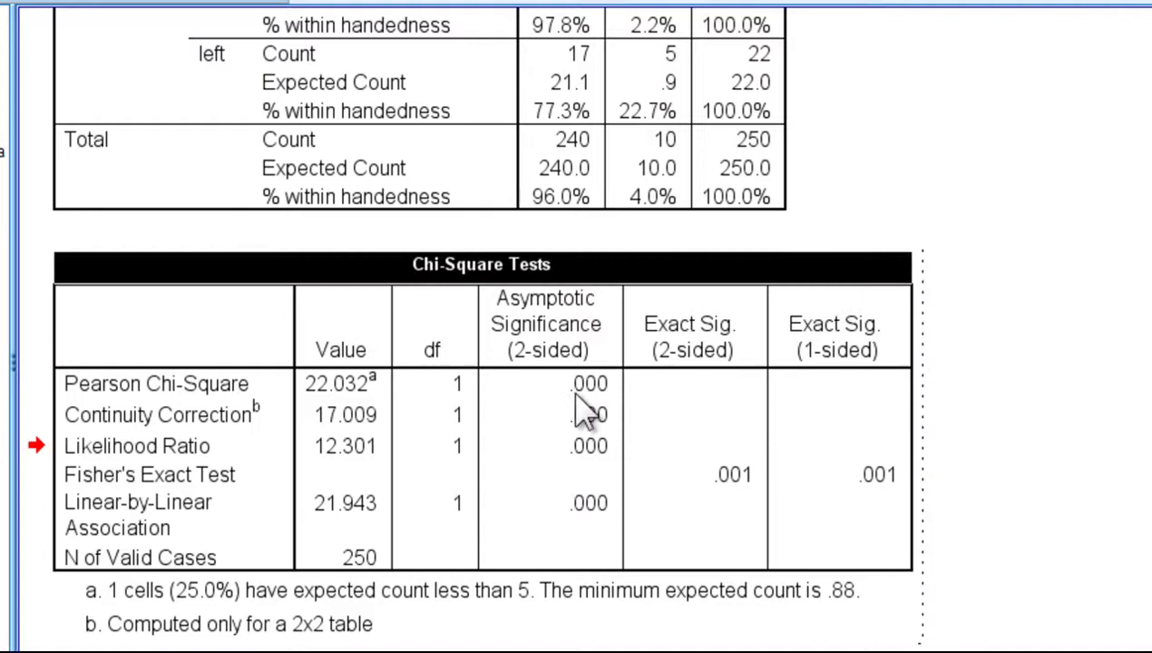
left_click(574, 396)
right_click(585, 410)
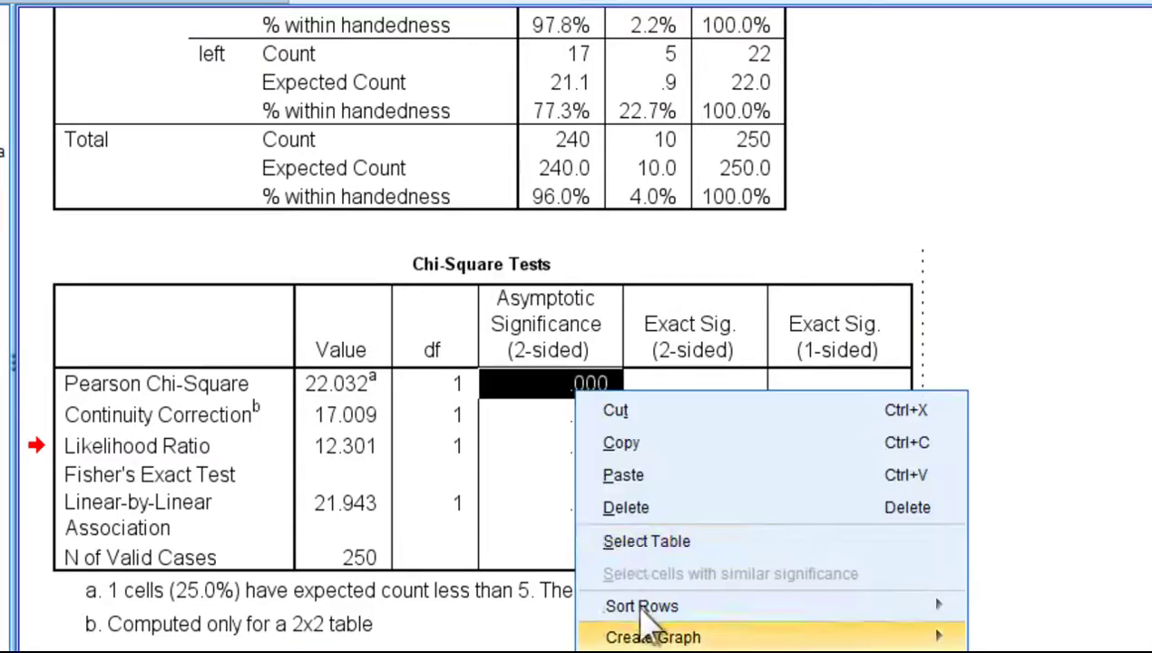
left_click(635, 645)
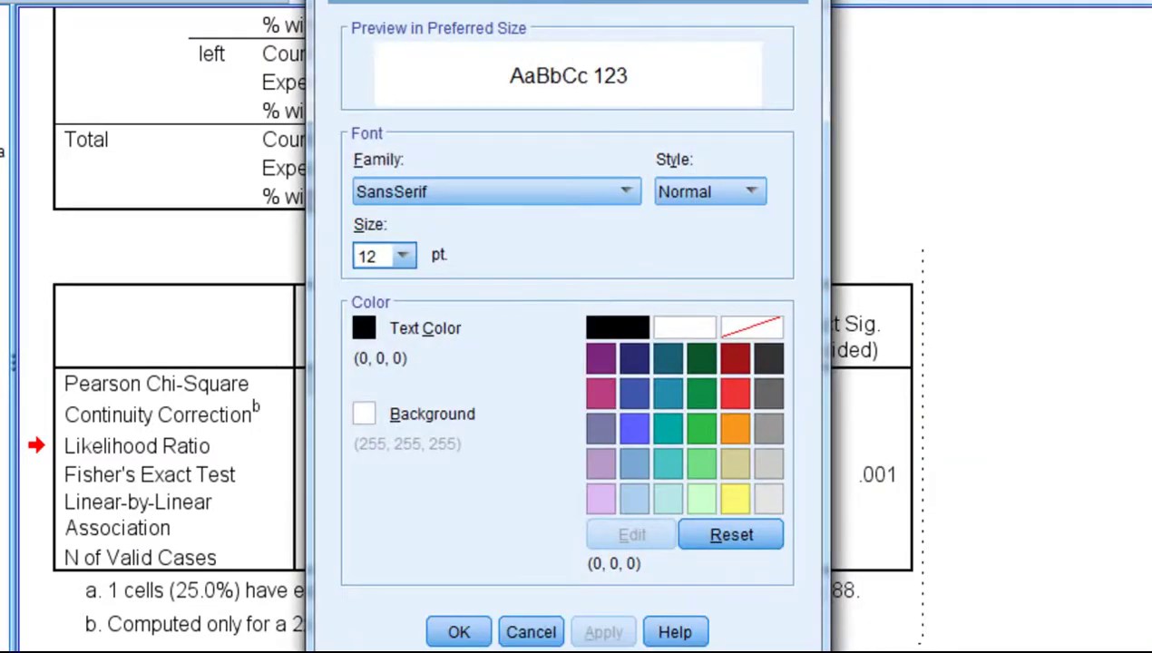
left_click(576, 3)
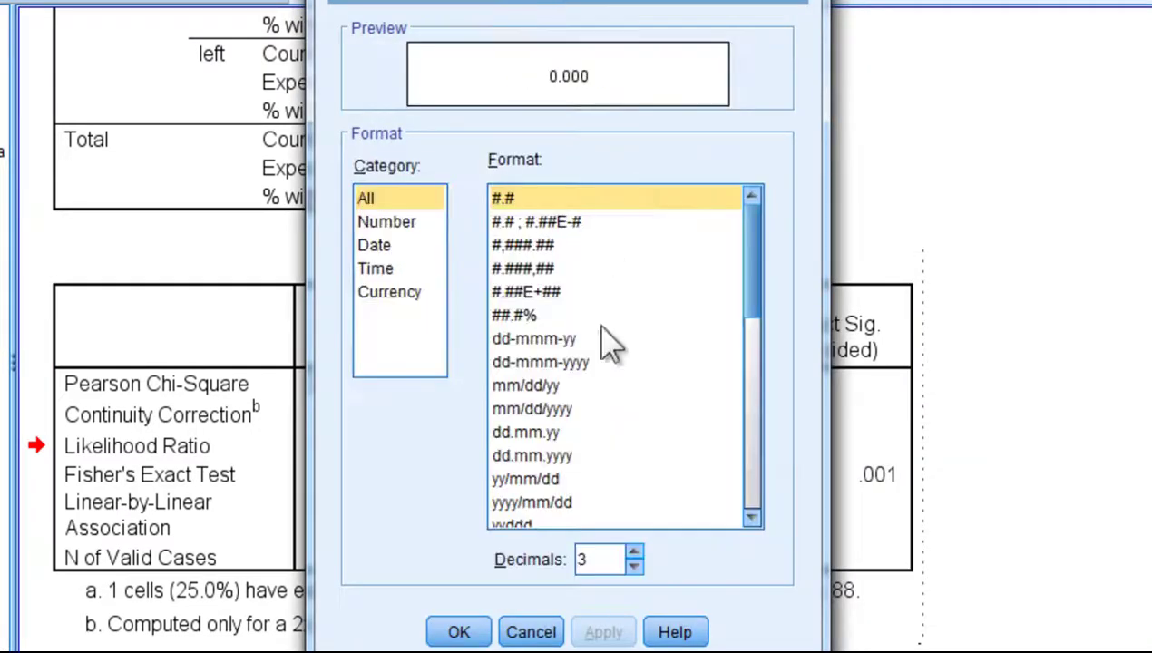
left_click(634, 553)
left_click(633, 553)
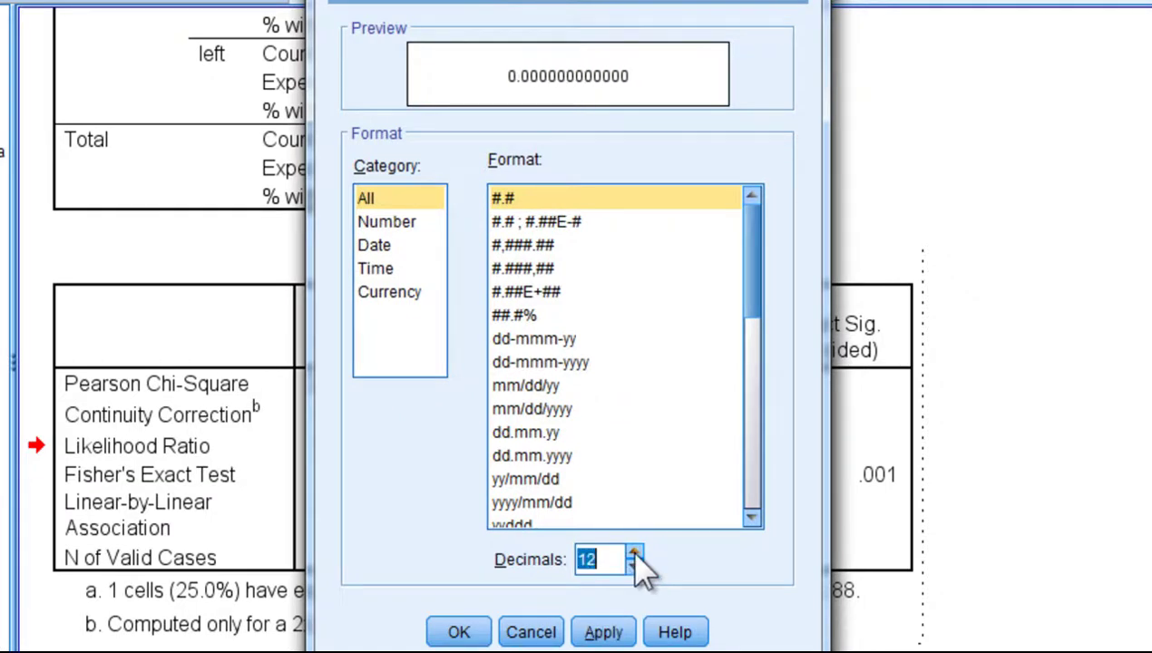
left_click(600, 632)
left_click(490, 626)
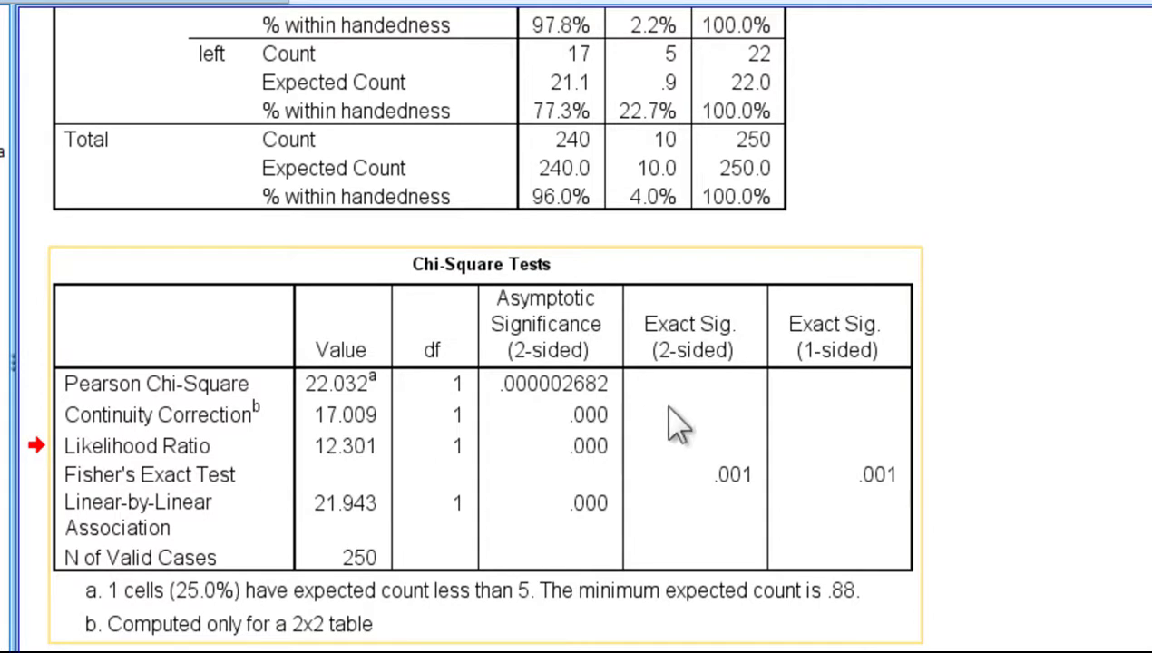
scroll(703, 454, "up", 3)
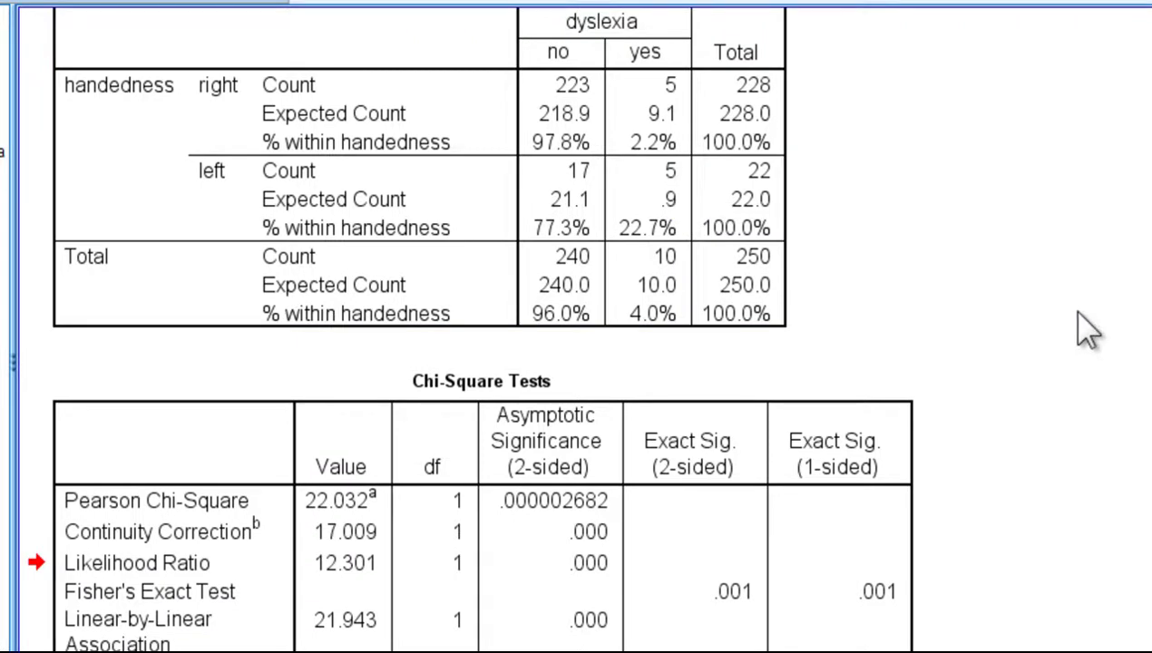
scroll(1007, 304, "down", 3)
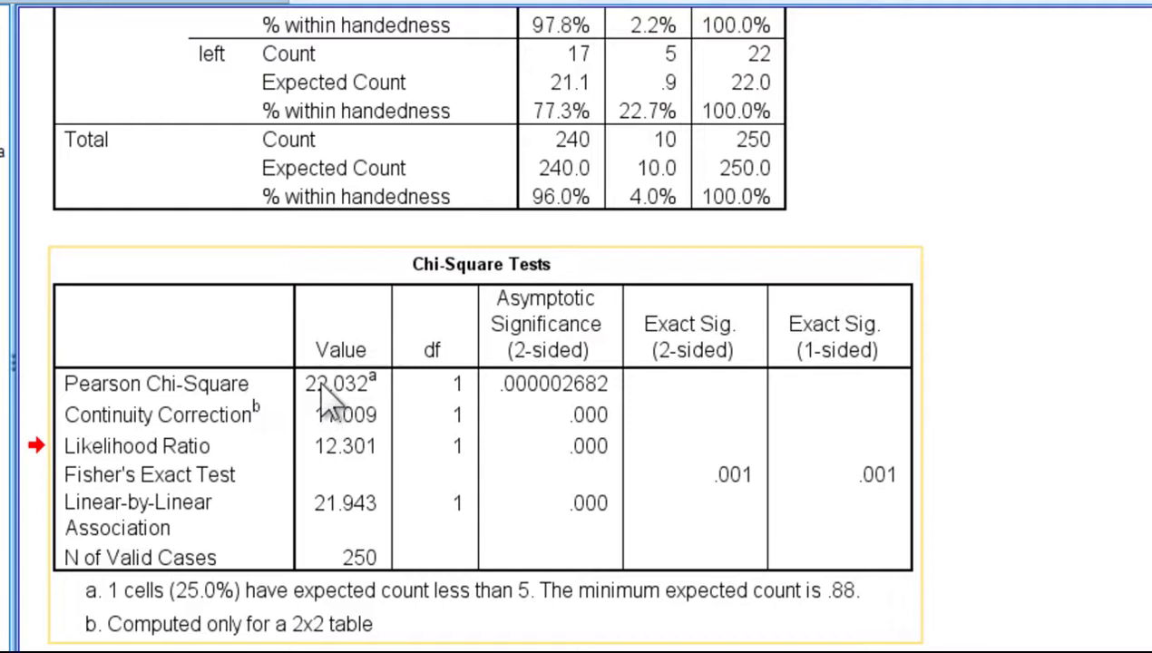
scroll(950, 455, "up", 3)
left_click(667, 292)
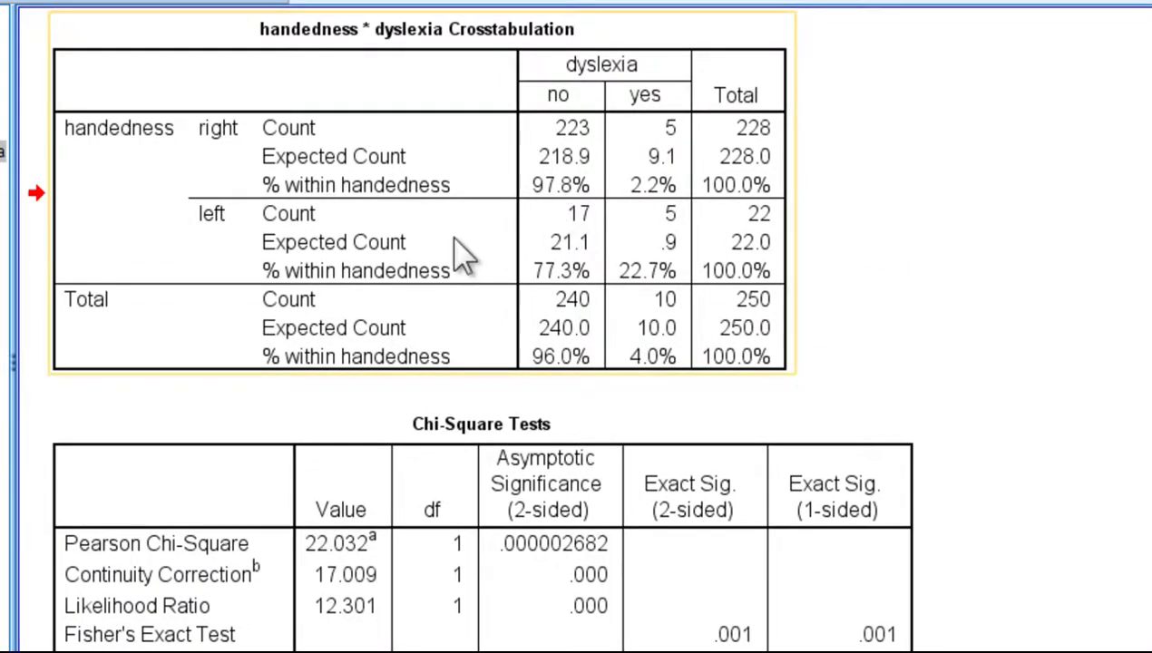
scroll(990, 416, "down", 4)
left_click(676, 503)
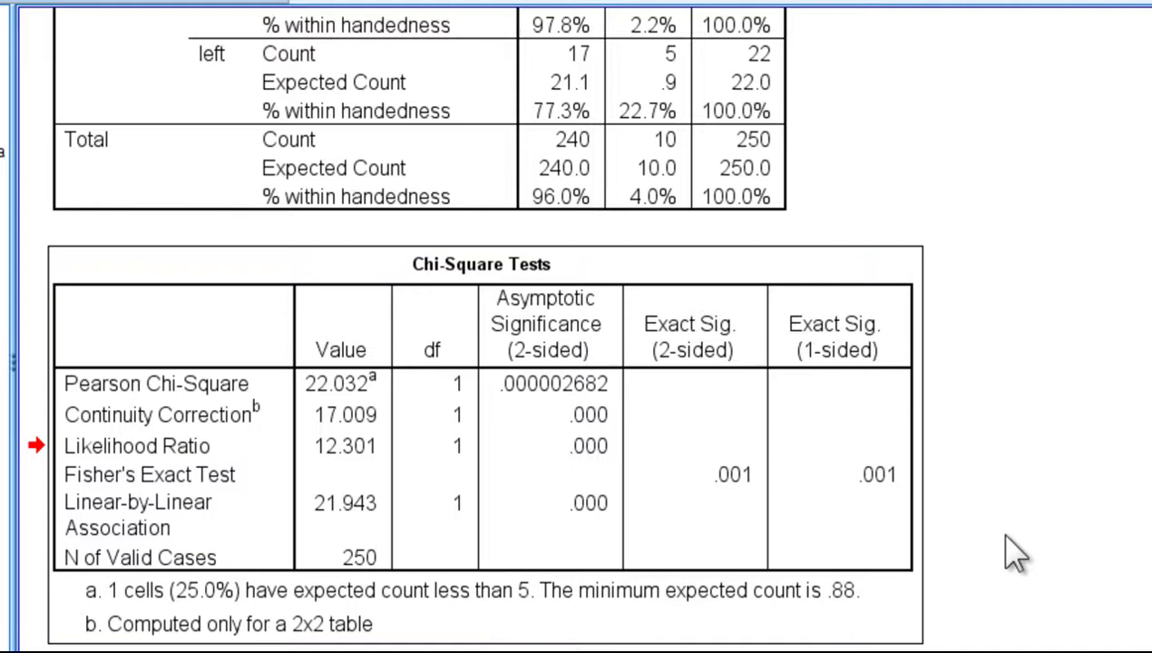
Give the left-handed, dyslexia-yes expected count 2 decimals so it shows .88
scroll(1105, 481, "up", 3)
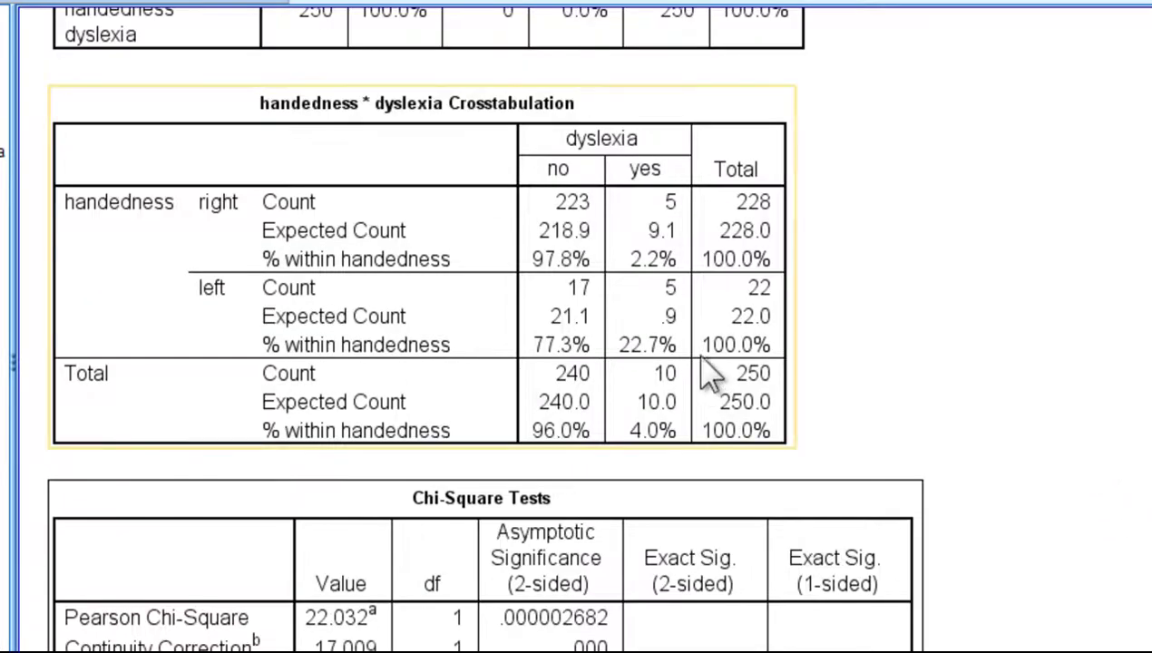
double_click(668, 317)
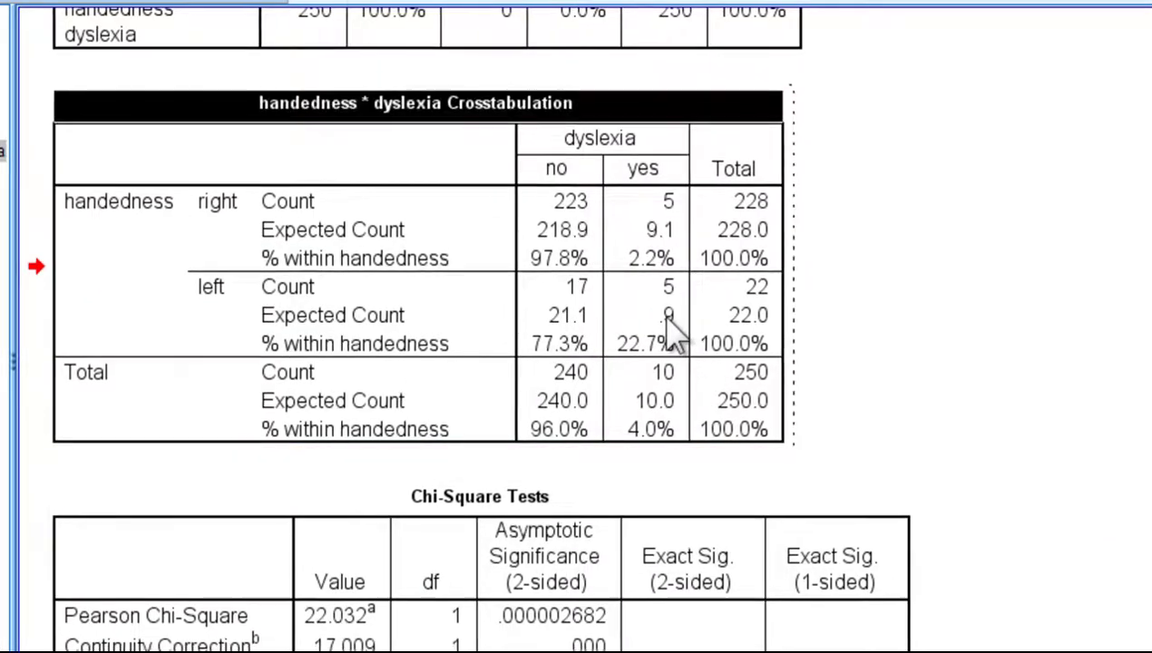
left_click(669, 317)
right_click(669, 318)
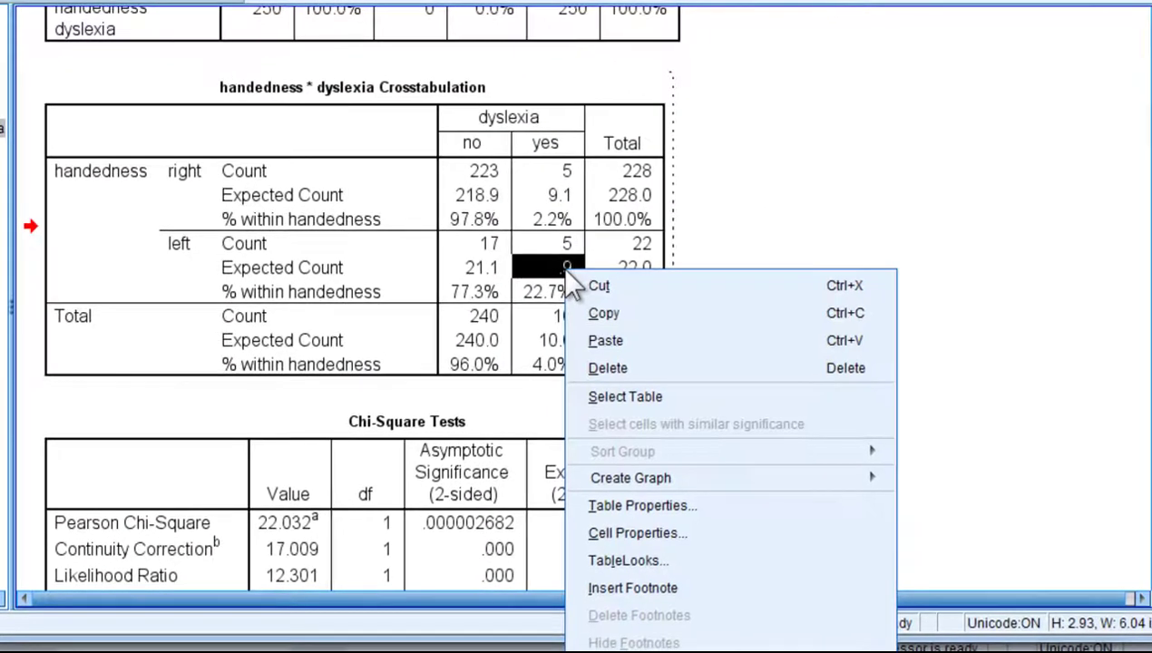
left_click(618, 530)
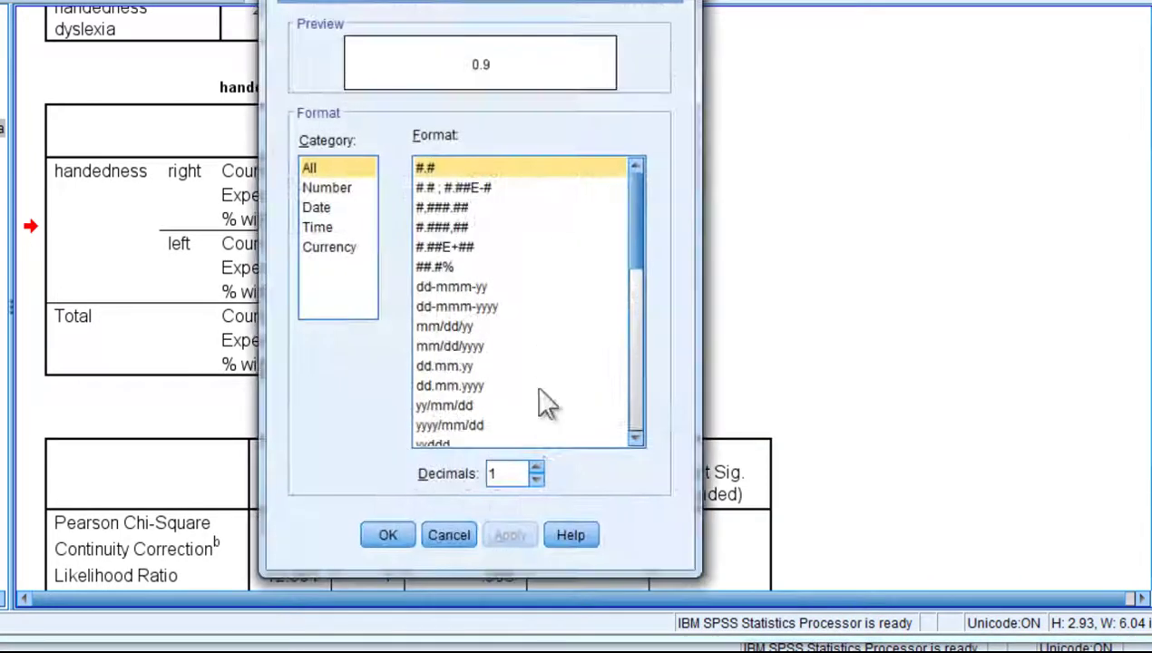
left_click(536, 467)
left_click(509, 534)
left_click(399, 535)
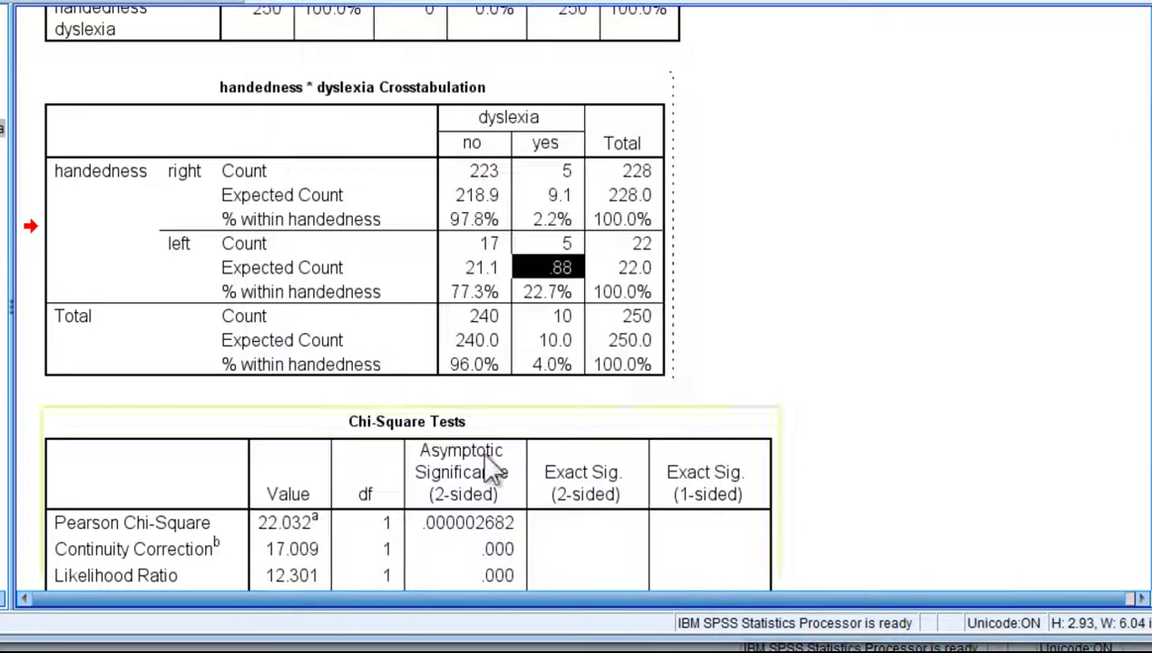
left_click(832, 363)
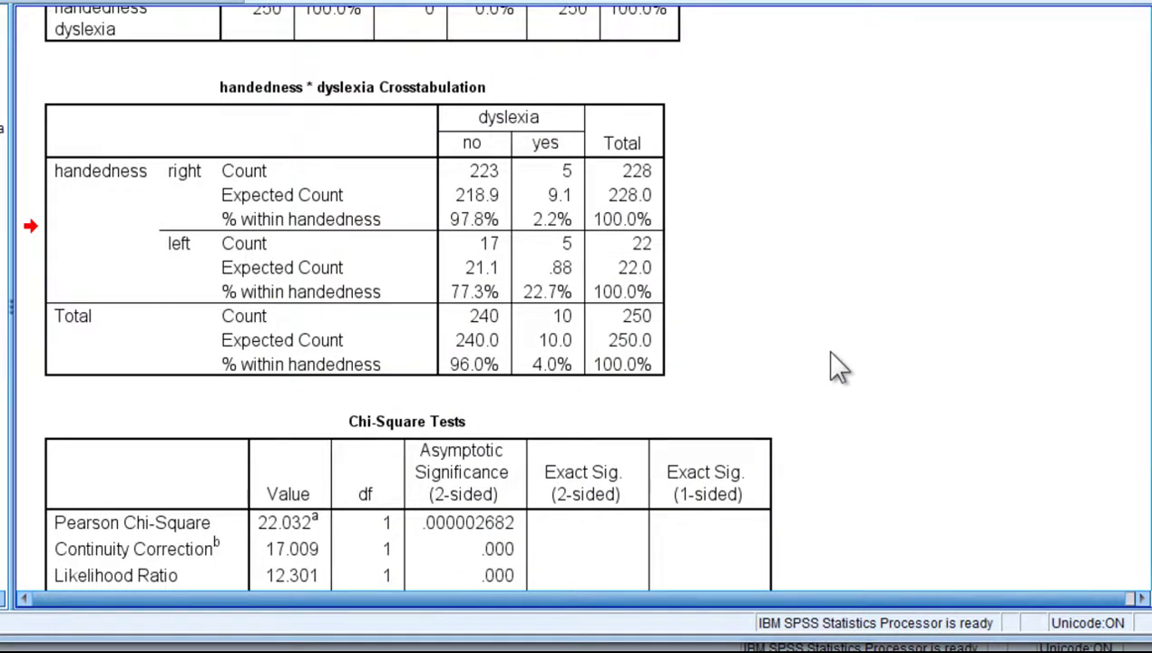
left_click(681, 283)
scroll(946, 386, "down", 3)
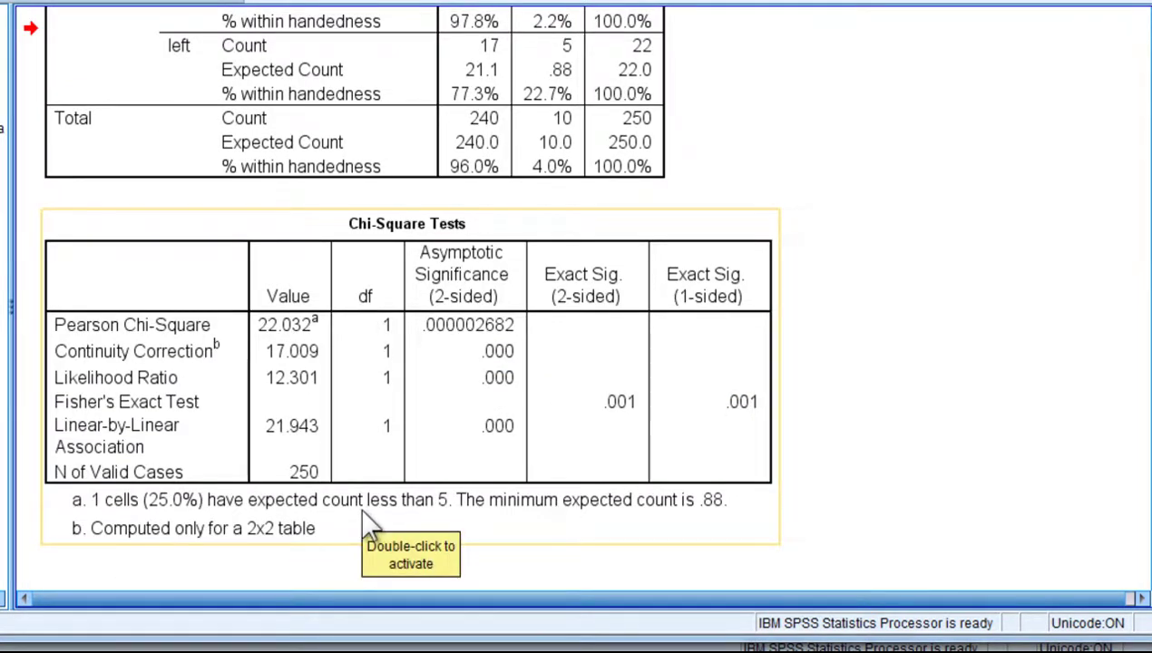
scroll(371, 521, "up", 5)
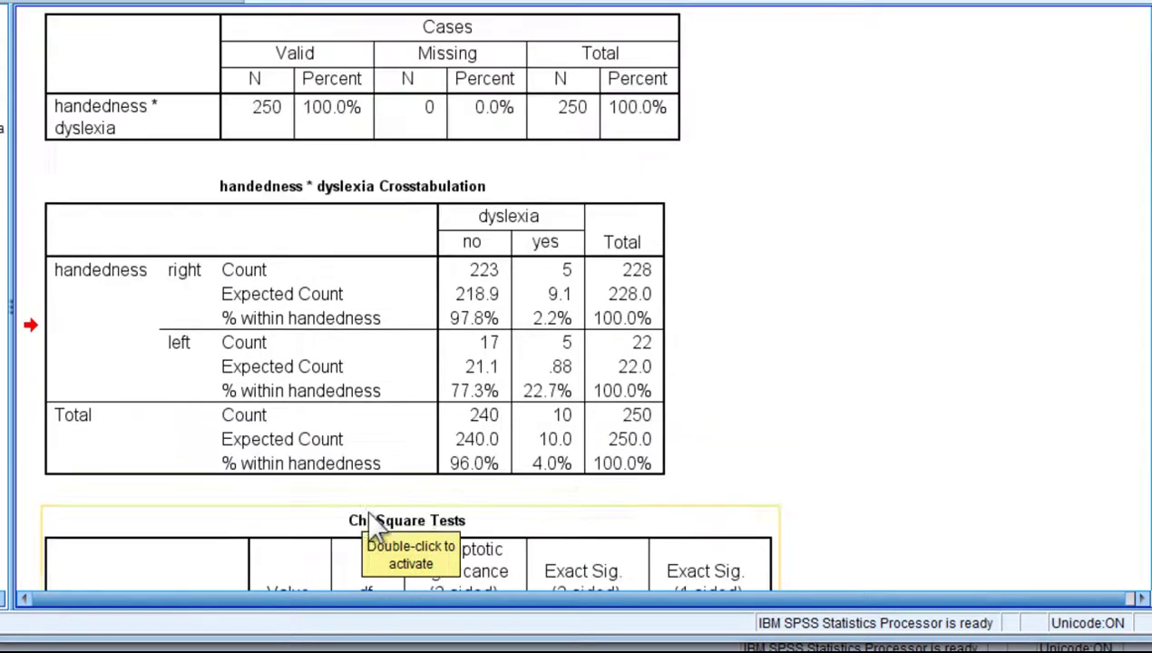
scroll(373, 531, "down", 2)
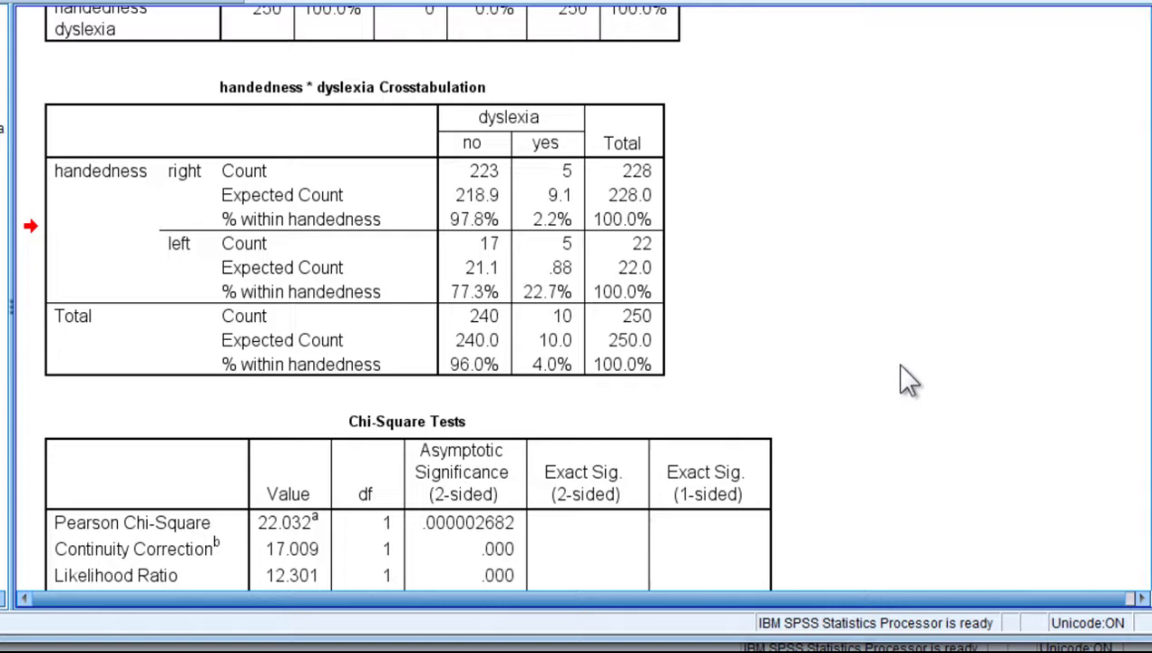
scroll(907, 381, "down", 3)
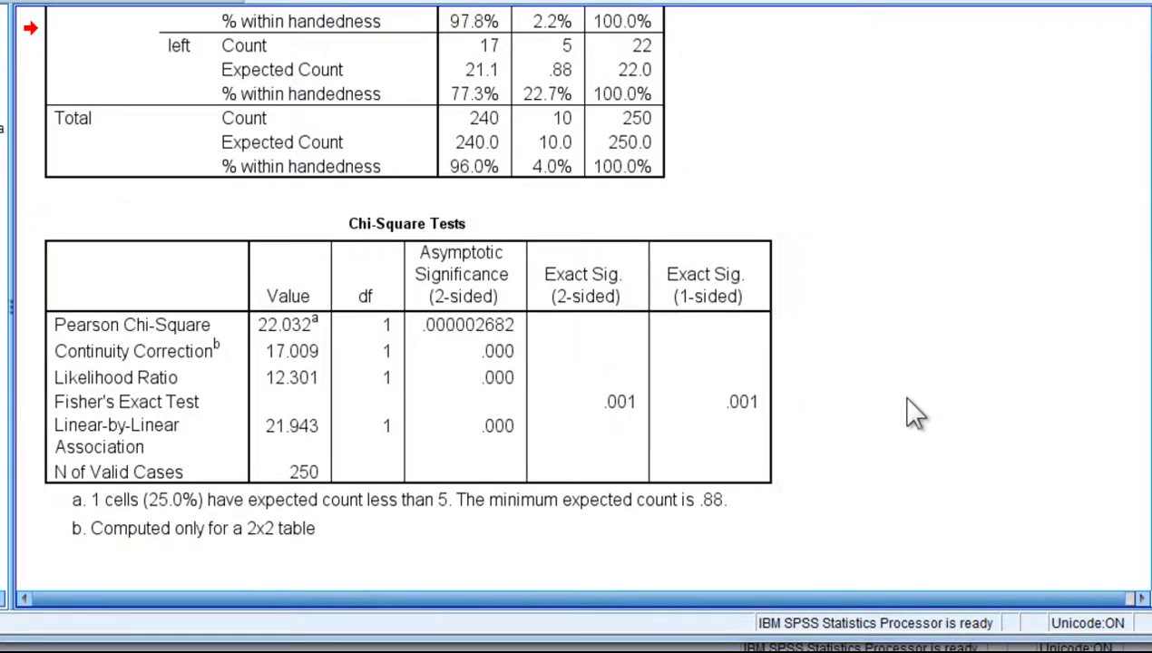
scroll(966, 454, "up", 3)
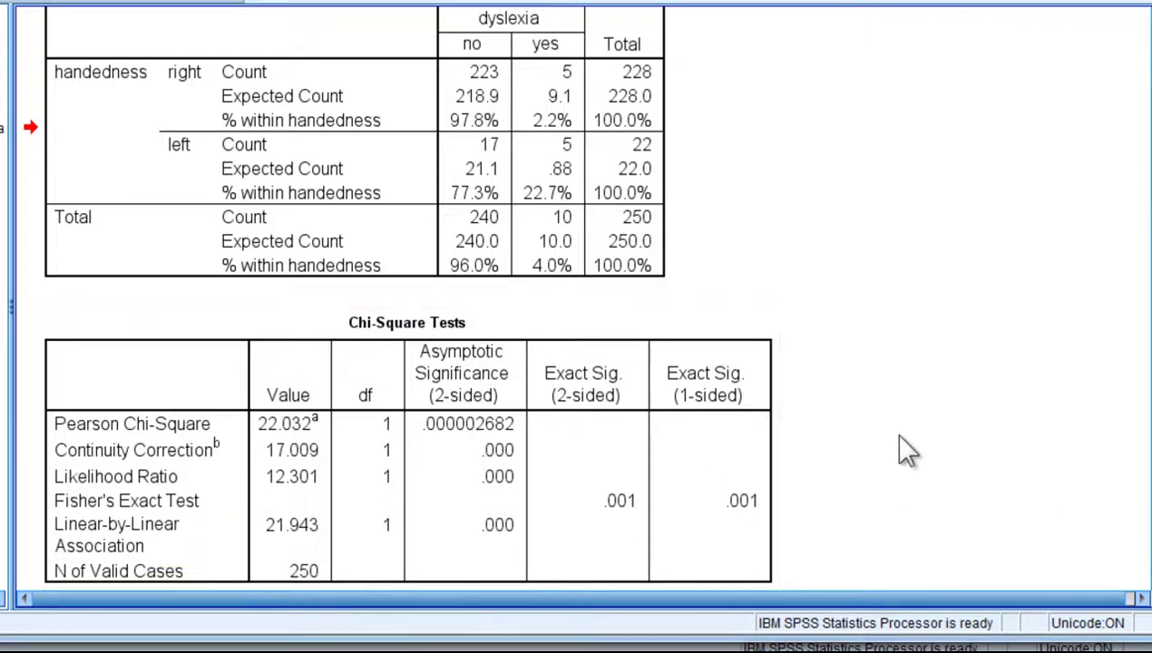
scroll(902, 449, "up", 2)
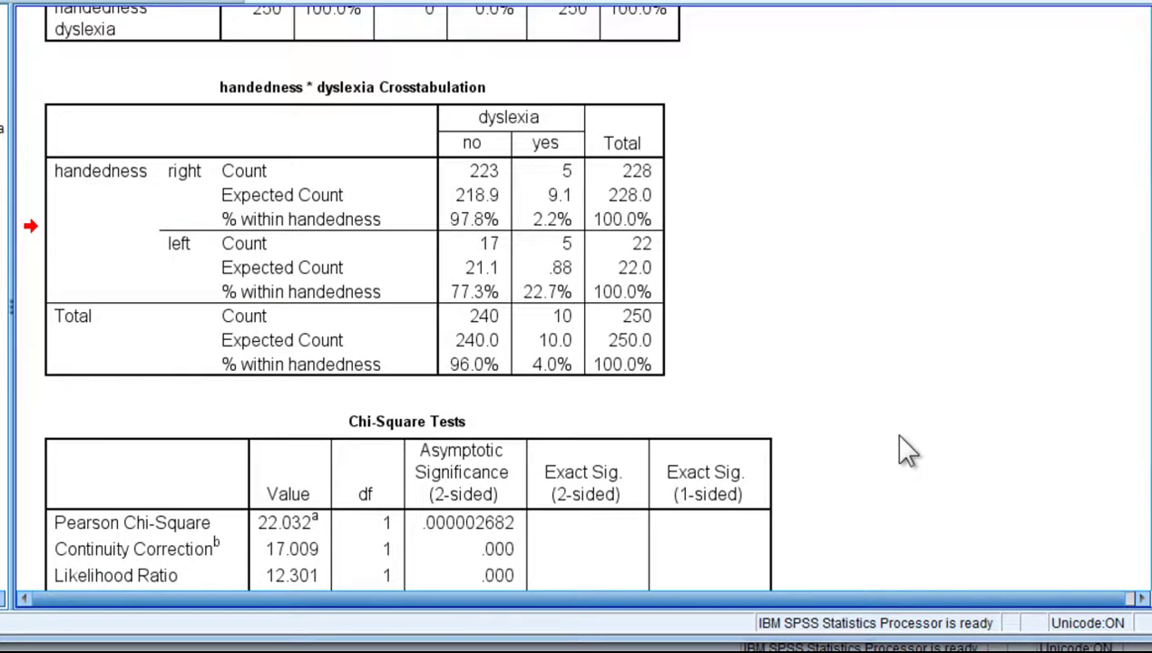